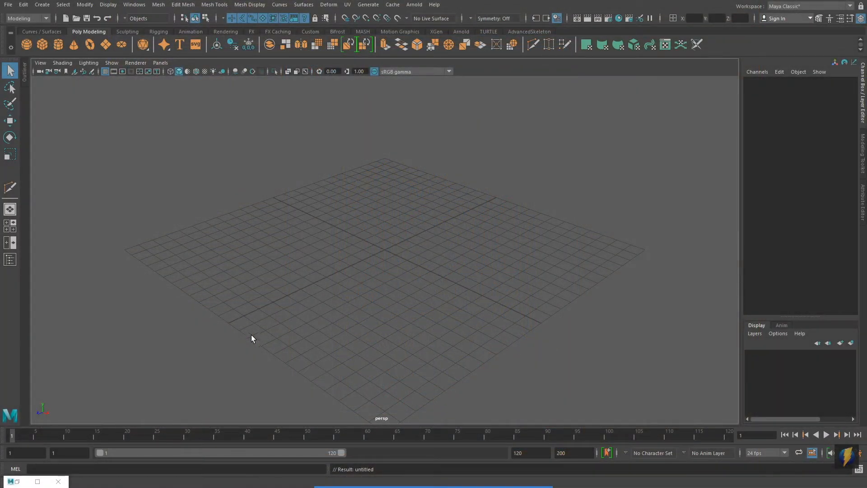
- Create a polygon plane and set its width and height subdivisions to 1
{"action": "left_click", "coordinate": [107, 44]}
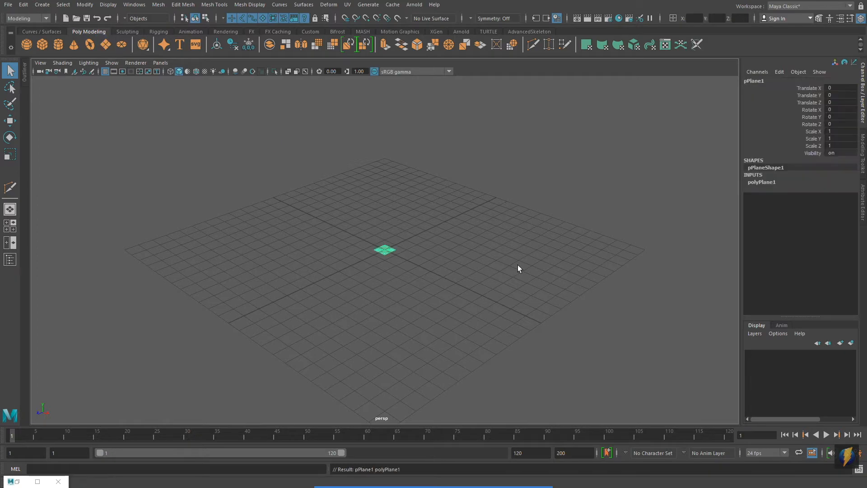
{"action": "key", "text": "f"}
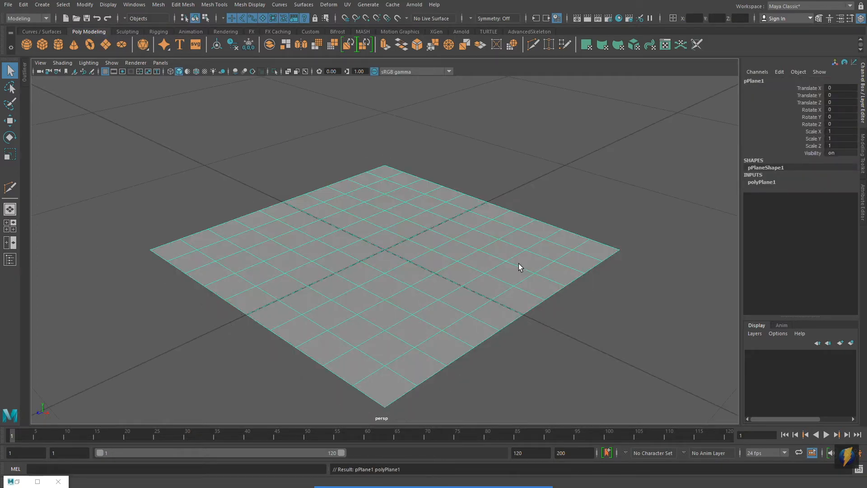
{"action": "left_click_drag", "start_coordinate": [389, 267], "coordinate": [590, 241], "text": "alt"}
{"action": "left_click", "coordinate": [762, 182]}
{"action": "left_click_drag", "start_coordinate": [809, 203], "coordinate": [813, 210]}
{"action": "middle_click_drag", "start_coordinate": [562, 229], "coordinate": [493, 227]}
{"action": "scroll", "coordinate": [527, 242], "scroll_direction": "down", "scroll_amount": 3}
{"action": "left_click_drag", "start_coordinate": [527, 240], "coordinate": [522, 248], "text": "alt"}
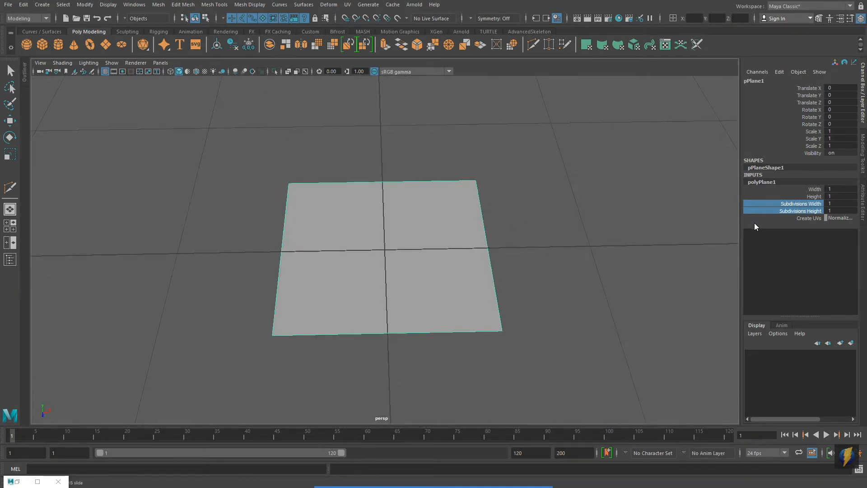
- Scale the plane along X and set its Scale X to 2.5
{"action": "left_click", "coordinate": [10, 155]}
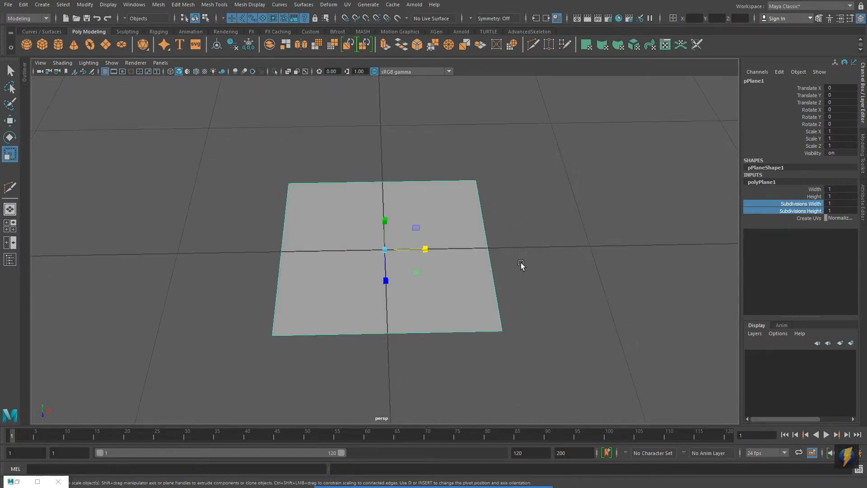
{"action": "scroll", "coordinate": [521, 266], "scroll_direction": "down", "scroll_amount": 2}
{"action": "left_click_drag", "start_coordinate": [424, 248], "coordinate": [467, 250]}
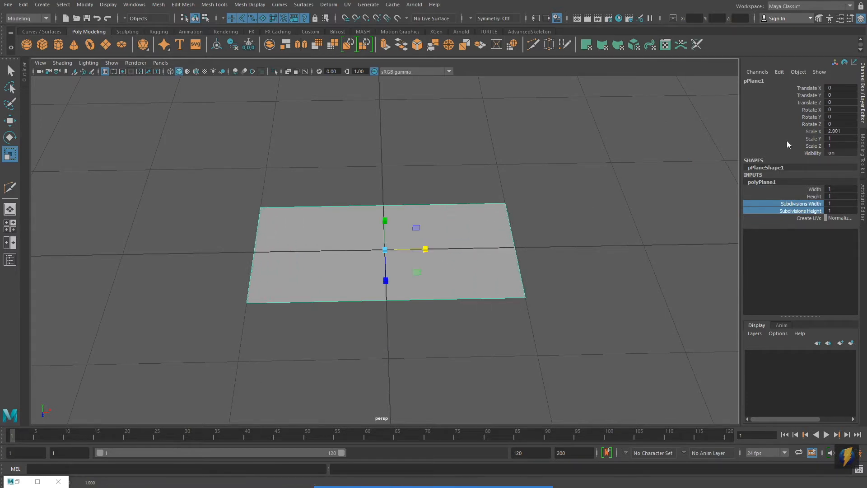
{"action": "double_click", "coordinate": [845, 130]}
{"action": "type", "text": "2"}
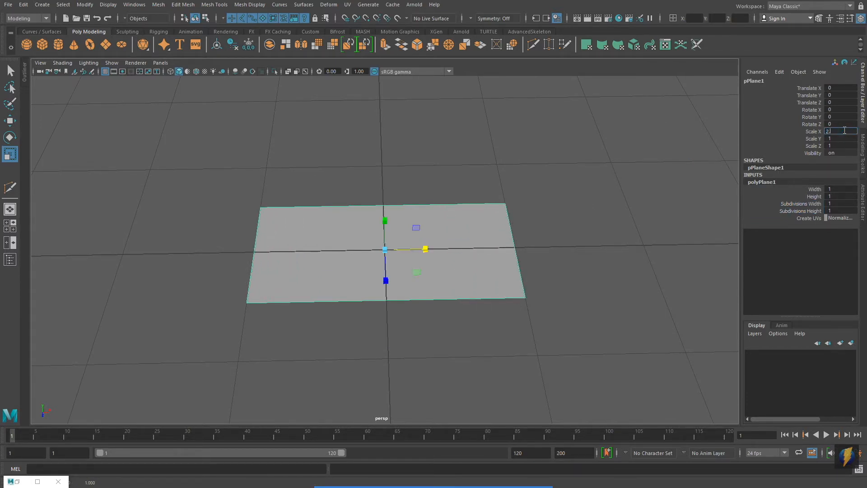
{"action": "type", "text": ".5"}
{"action": "key", "text": "Return"}
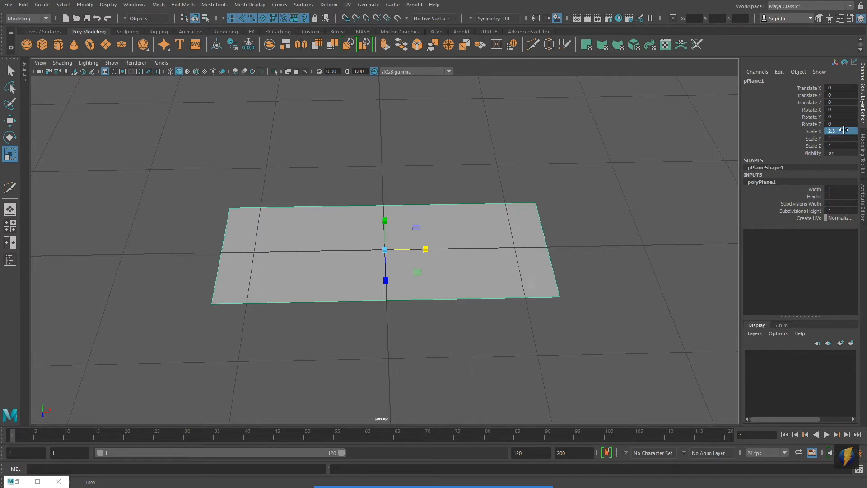
- Stretch the plane along Z and set its Scale Z to 3.5
{"action": "scroll", "coordinate": [432, 345], "scroll_direction": "down", "scroll_amount": 2}
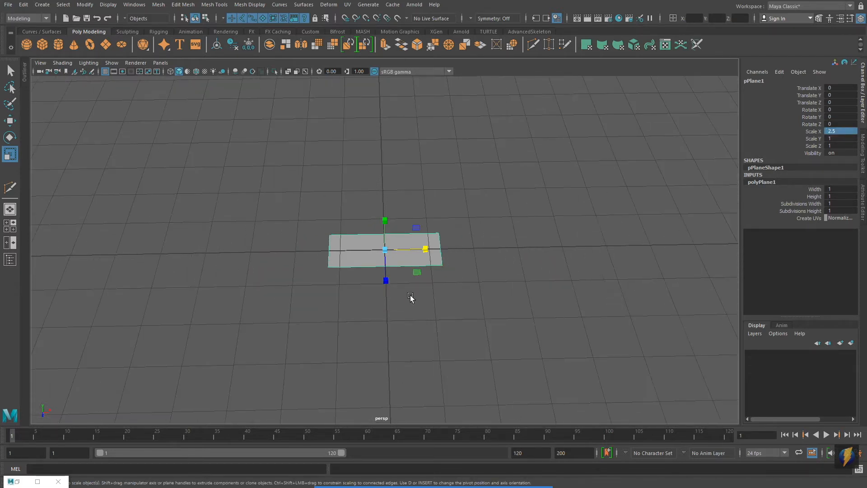
{"action": "left_click_drag", "start_coordinate": [387, 279], "coordinate": [403, 457]}
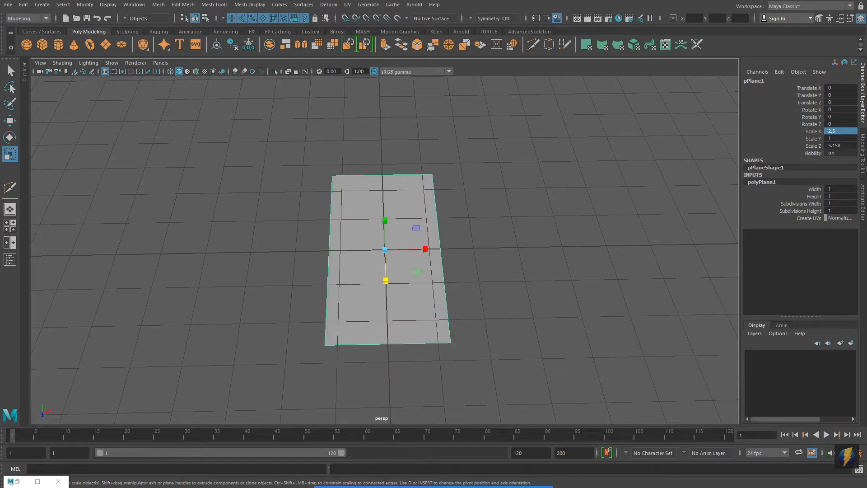
{"action": "double_click", "coordinate": [840, 146]}
{"action": "type", "text": "3.5"}
{"action": "key", "text": "Return"}
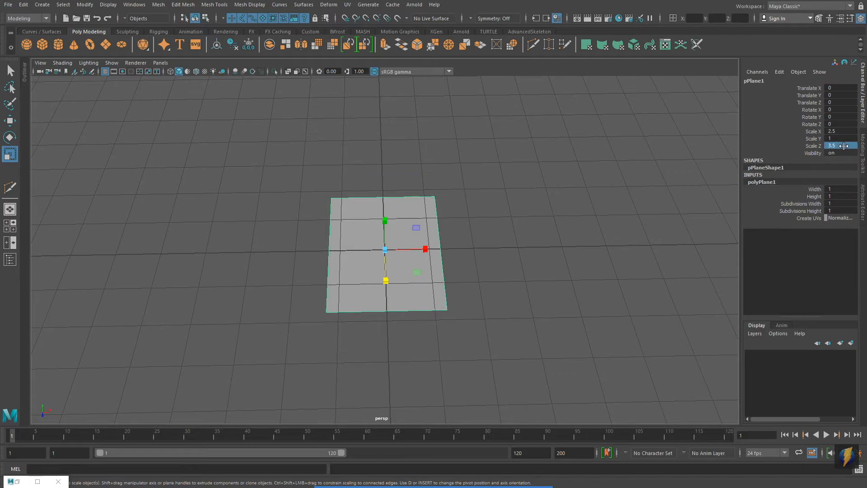
{"action": "left_click_drag", "start_coordinate": [538, 270], "coordinate": [462, 310], "text": "alt"}
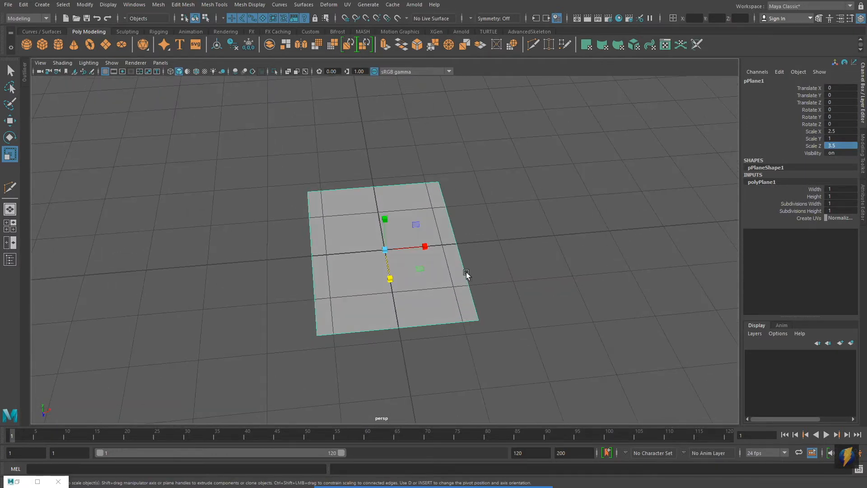
{"action": "mouse_move", "coordinate": [519, 486]}
{"action": "left_click", "coordinate": [468, 469]}
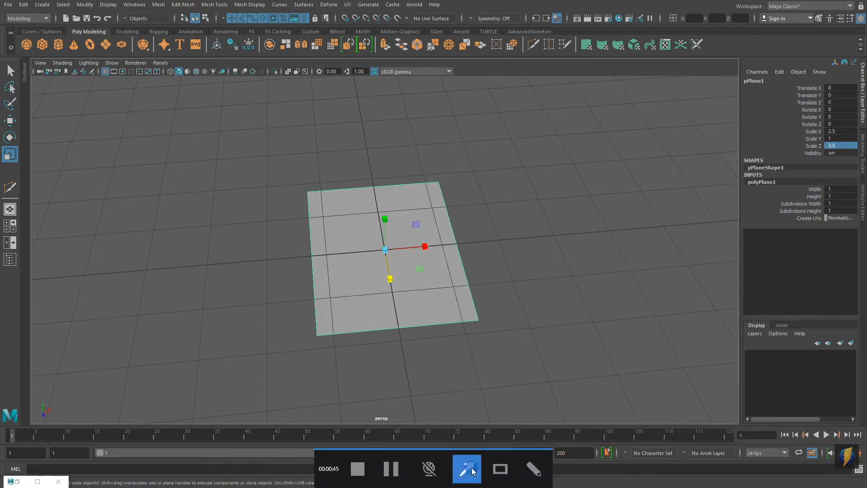
{"action": "mouse_move", "coordinate": [605, 231]}
{"action": "left_mouse_down"}
{"action": "mouse_move", "coordinate": [738, 181]}
{"action": "mouse_move", "coordinate": [787, 130]}
{"action": "mouse_move", "coordinate": [805, 149]}
{"action": "mouse_move", "coordinate": [806, 137]}
{"action": "left_mouse_up"}
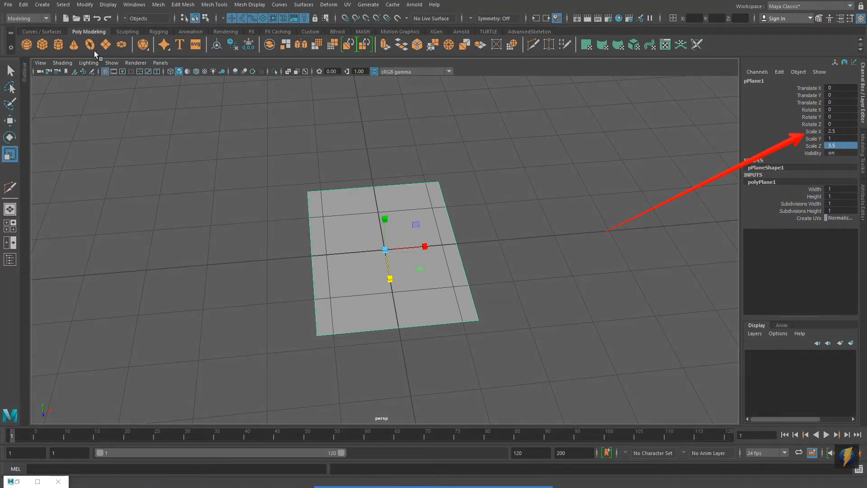
- Freeze the scaled plane's transformations and delete the plane
{"action": "left_click", "coordinate": [91, 8]}
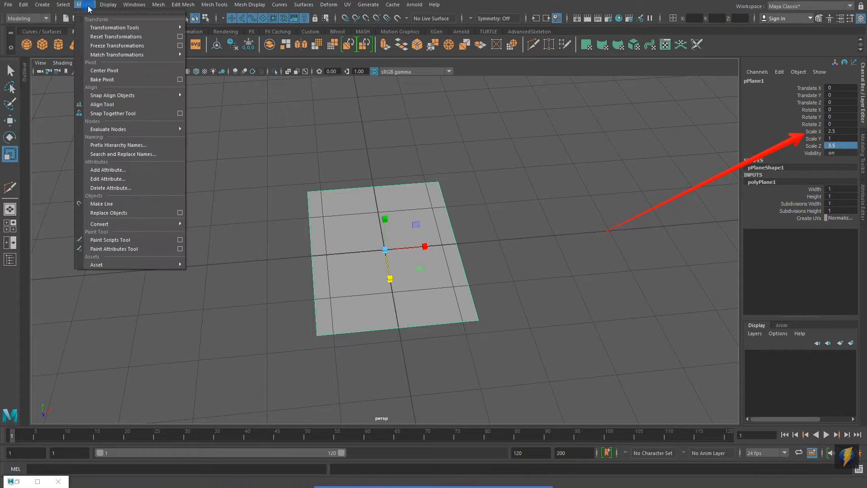
{"action": "left_click", "coordinate": [91, 46]}
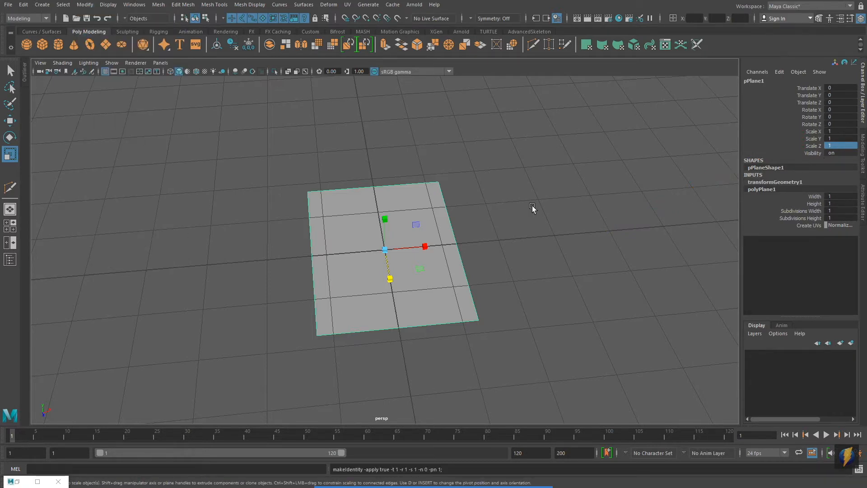
{"action": "left_click_drag", "start_coordinate": [499, 265], "coordinate": [495, 265], "text": "alt"}
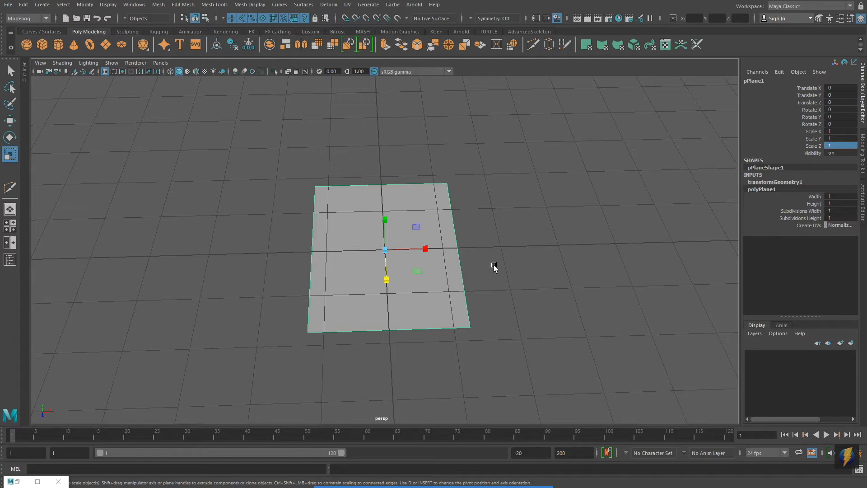
{"action": "key", "text": "Delete"}
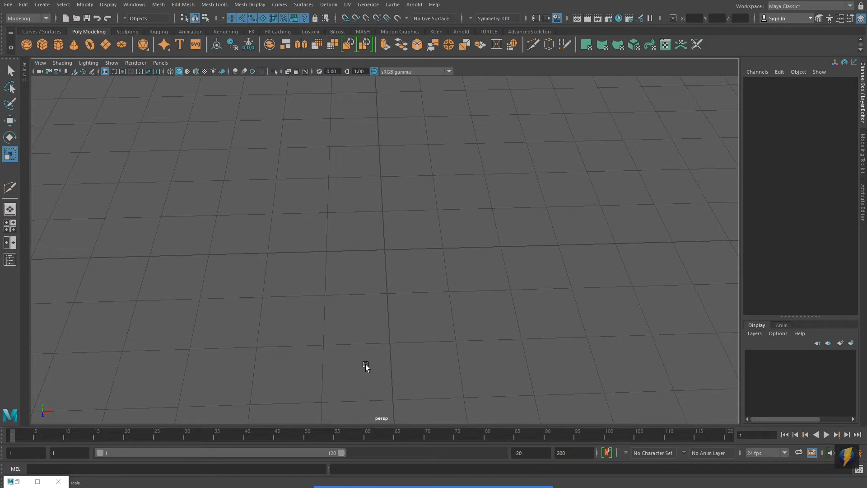
- Create a new polygon plane with its width and height subdivisions set to 1
{"action": "right_click", "coordinate": [206, 106], "text": "shift"}
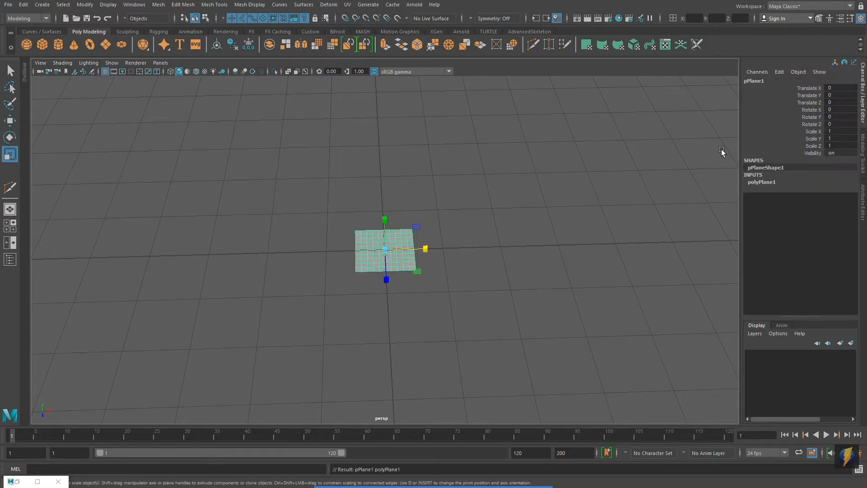
{"action": "left_click", "coordinate": [768, 183]}
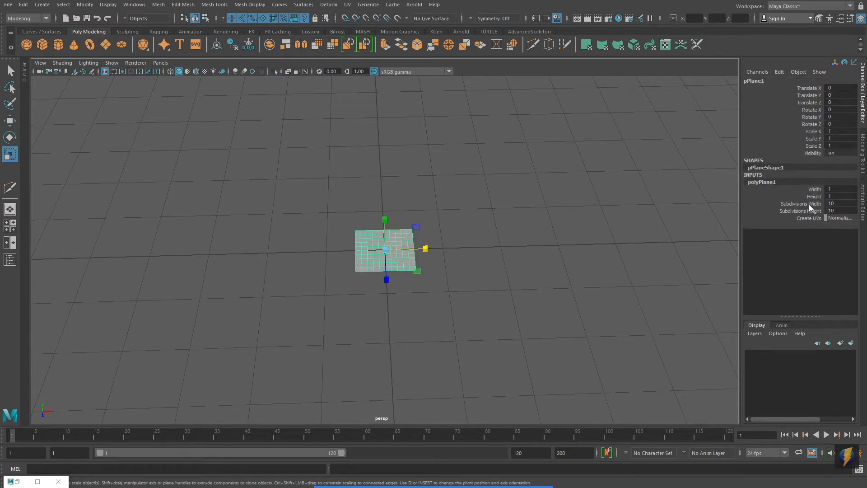
{"action": "left_click_drag", "start_coordinate": [808, 204], "coordinate": [809, 211]}
{"action": "middle_click_drag", "start_coordinate": [623, 195], "coordinate": [581, 195]}
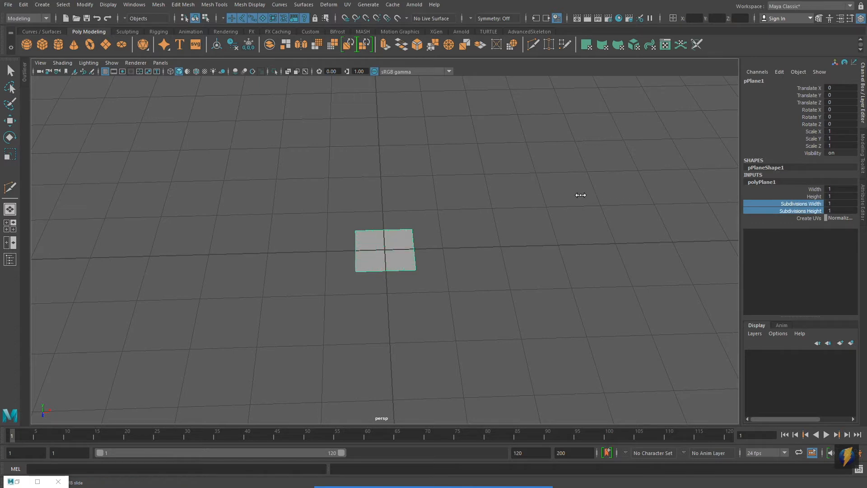
{"action": "right_click_drag", "start_coordinate": [337, 216], "coordinate": [487, 204], "text": "alt"}
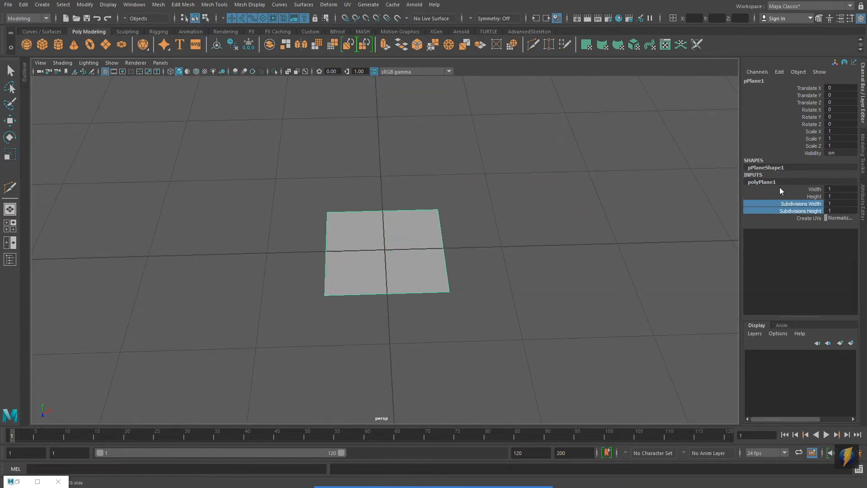
- Set the new plane's construction width to 2.5 and its height to 3.5
{"action": "double_click", "coordinate": [838, 190]}
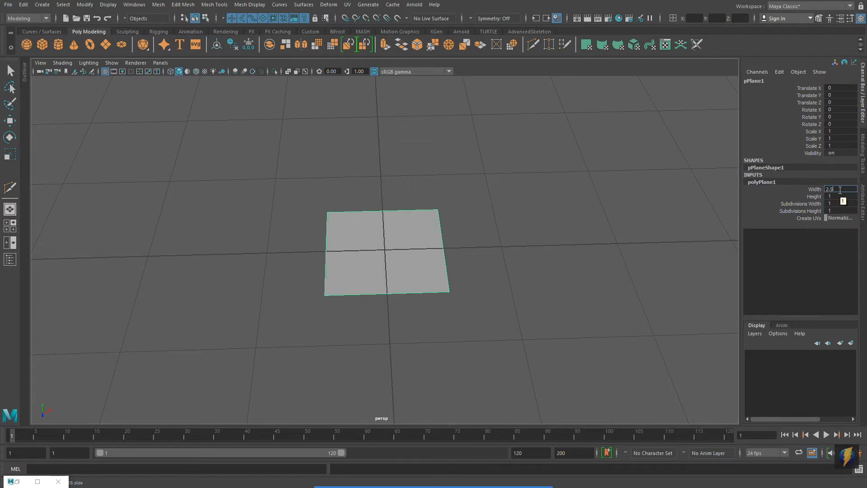
{"action": "key", "text": "Return"}
{"action": "double_click", "coordinate": [838, 196]}
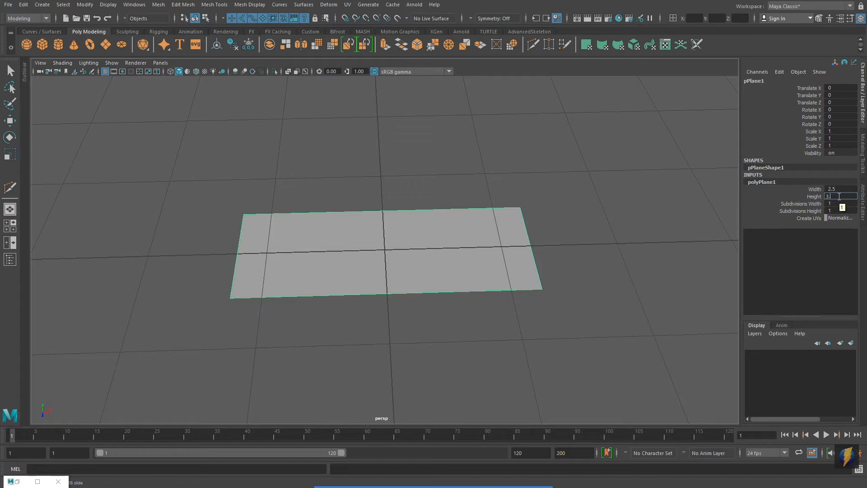
{"action": "key", "text": "Return"}
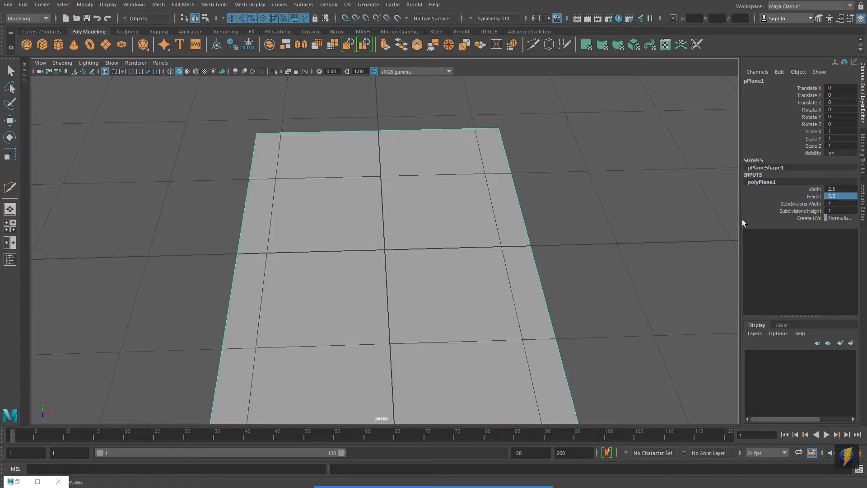
{"action": "scroll", "coordinate": [443, 300], "scroll_direction": "down", "scroll_amount": 5}
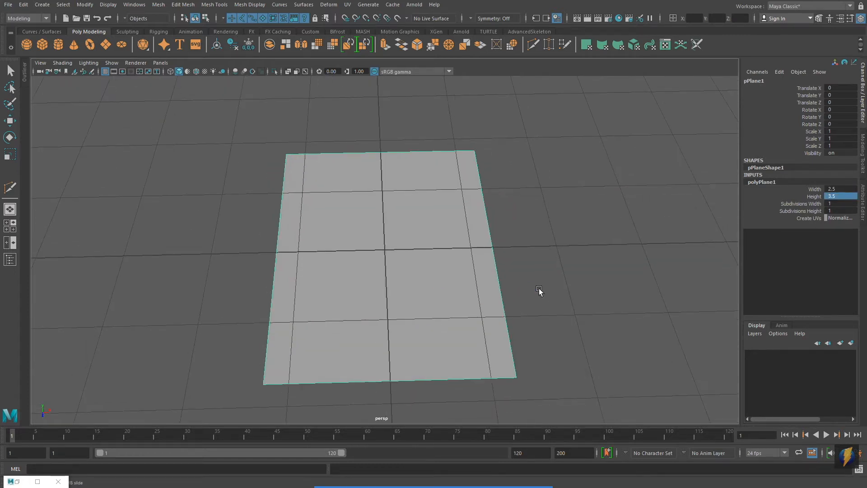
{"action": "scroll", "coordinate": [539, 291], "scroll_direction": "down", "scroll_amount": 1}
{"action": "mouse_move", "coordinate": [470, 485]}
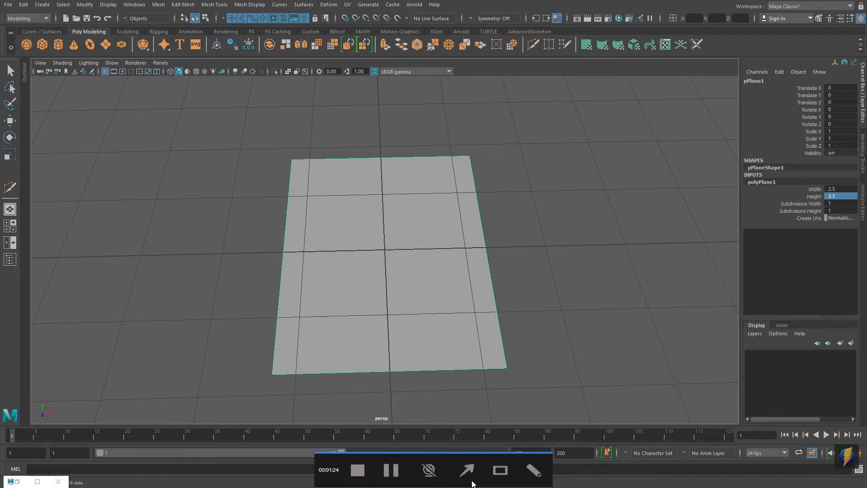
{"action": "left_click", "coordinate": [467, 472]}
{"action": "mouse_move", "coordinate": [647, 288]}
{"action": "left_mouse_down"}
{"action": "mouse_move", "coordinate": [798, 133]}
{"action": "mouse_move", "coordinate": [804, 149]}
{"action": "left_mouse_up"}
{"action": "left_click_drag", "start_coordinate": [515, 283], "coordinate": [483, 283], "text": "alt"}
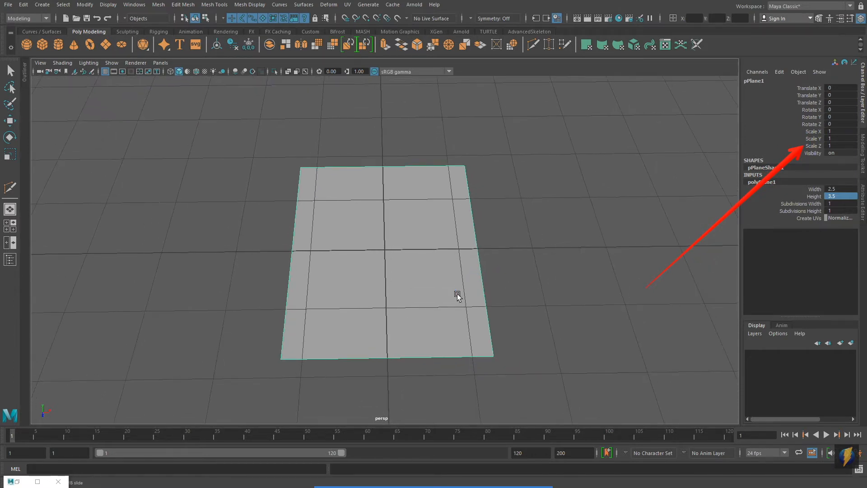
{"action": "middle_click_drag", "start_coordinate": [483, 273], "coordinate": [482, 273], "text": "alt"}
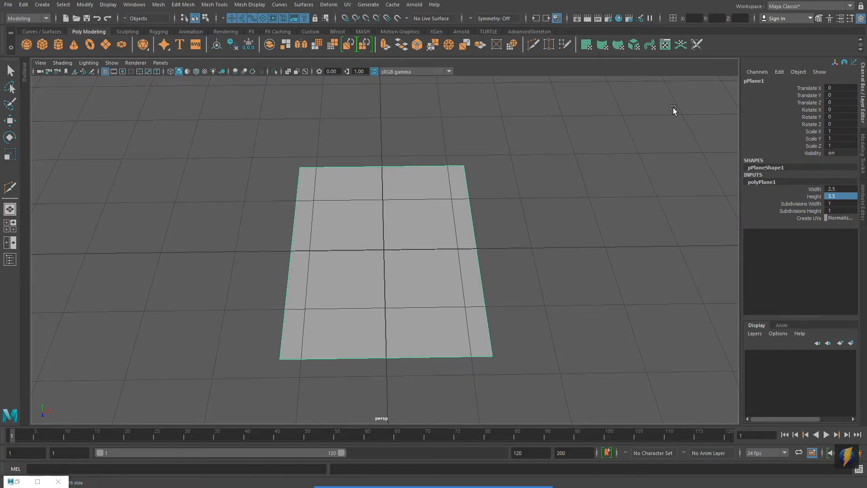
- Create a Blinn material in the Hypershade
{"action": "left_click", "coordinate": [619, 19]}
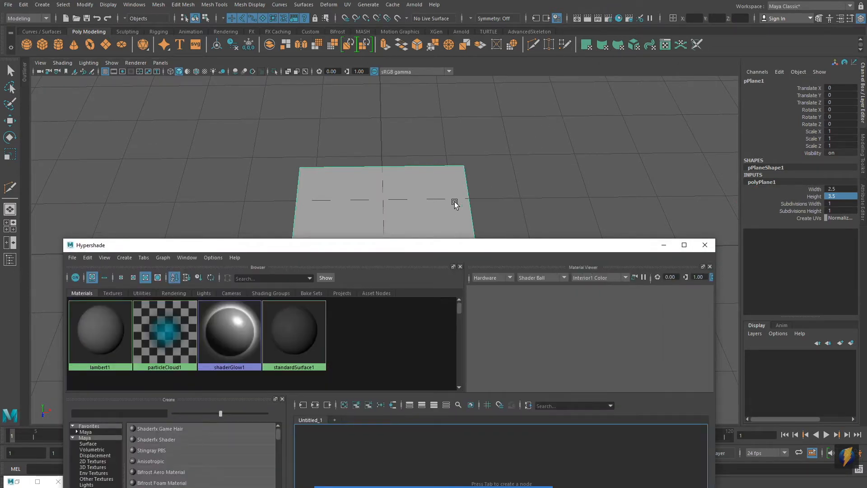
{"action": "left_click_drag", "start_coordinate": [453, 244], "coordinate": [461, 116]}
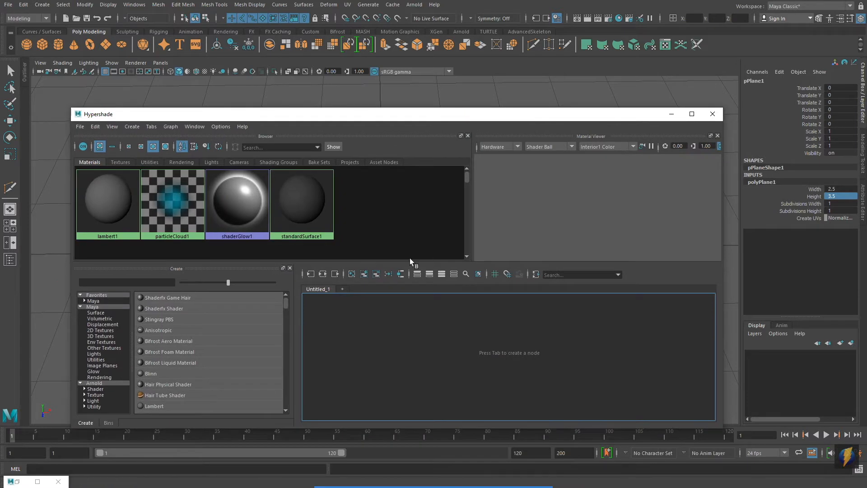
{"action": "left_click", "coordinate": [149, 373]}
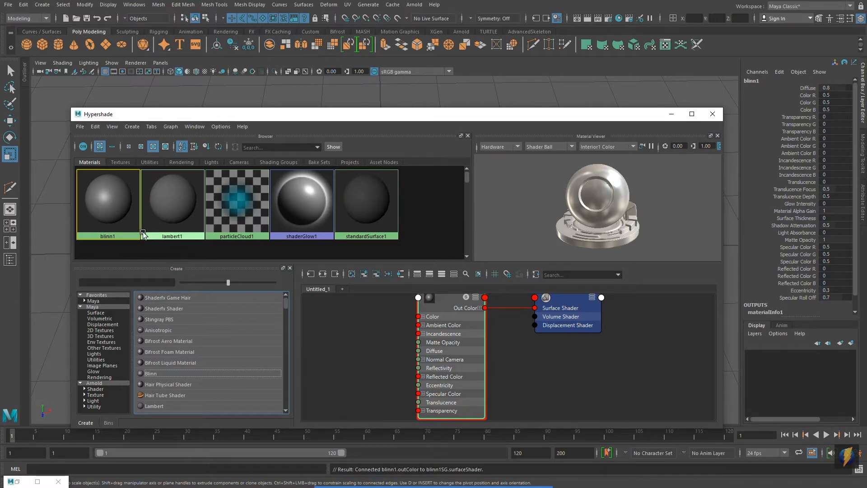
- Open the Blinn material's attributes and map a File texture to its Color
{"action": "left_click", "coordinate": [103, 195]}
{"action": "double_click", "coordinate": [103, 195]}
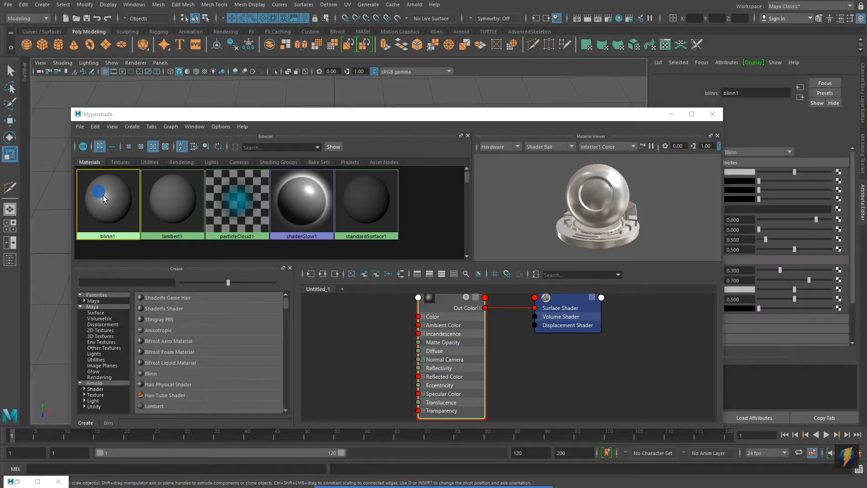
{"action": "left_click", "coordinate": [672, 114]}
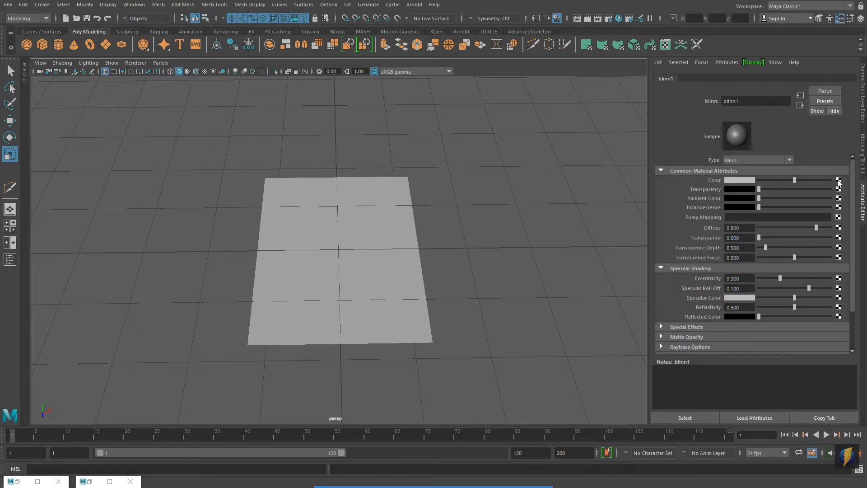
{"action": "left_click", "coordinate": [839, 181]}
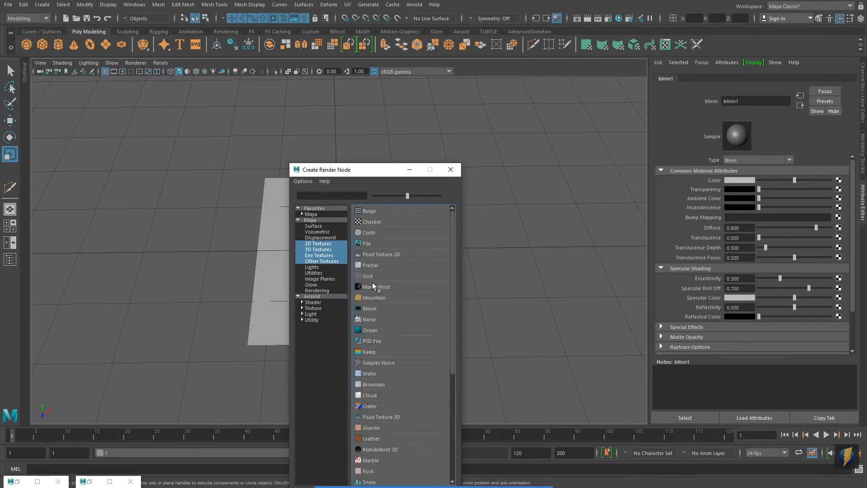
{"action": "left_click", "coordinate": [366, 244]}
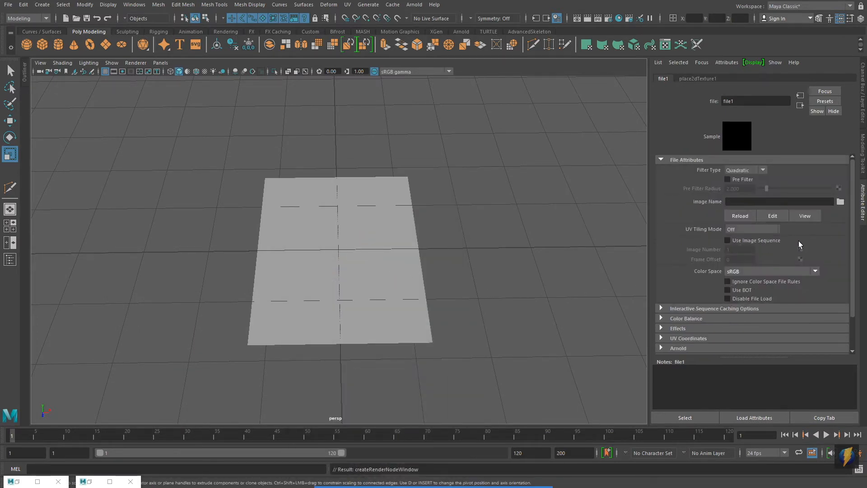
- Load PlayingCard02.jpg from the project's sourceimages folder as the file texture's image
{"action": "left_click", "coordinate": [840, 202]}
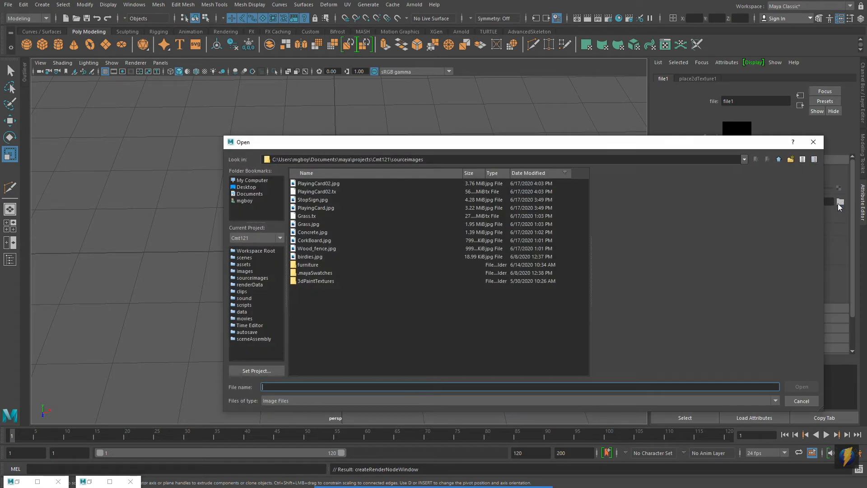
{"action": "left_click", "coordinate": [333, 185]}
{"action": "left_click_drag", "start_coordinate": [720, 143], "coordinate": [605, 113]}
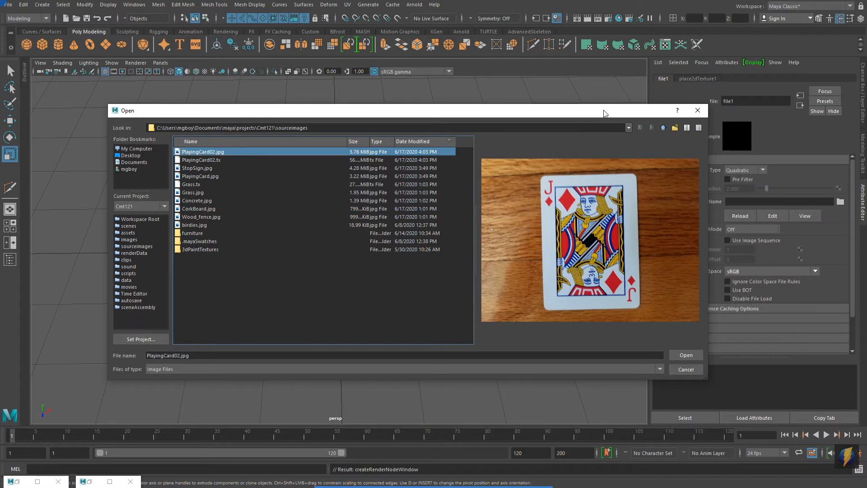
{"action": "mouse_move", "coordinate": [538, 484]}
{"action": "left_click", "coordinate": [467, 474]}
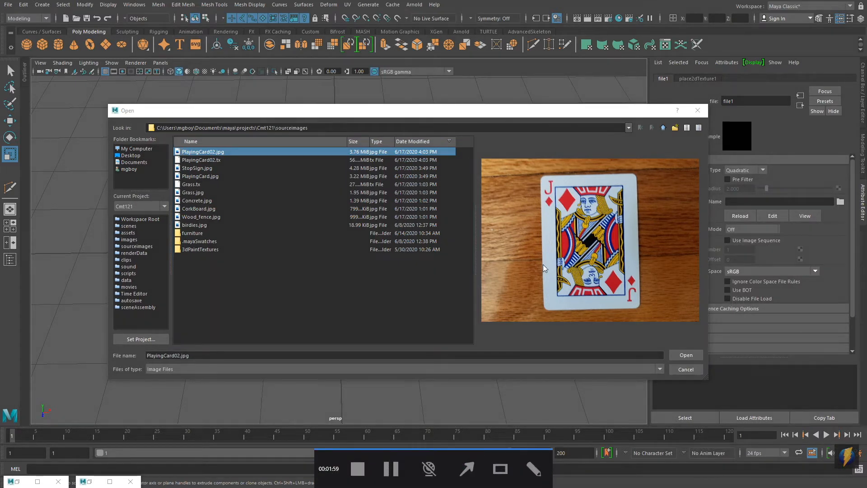
{"action": "mouse_move", "coordinate": [614, 273]}
{"action": "left_mouse_down"}
{"action": "mouse_move", "coordinate": [490, 166]}
{"action": "mouse_move", "coordinate": [689, 164]}
{"action": "mouse_move", "coordinate": [694, 305]}
{"action": "mouse_move", "coordinate": [492, 320]}
{"action": "left_mouse_up"}
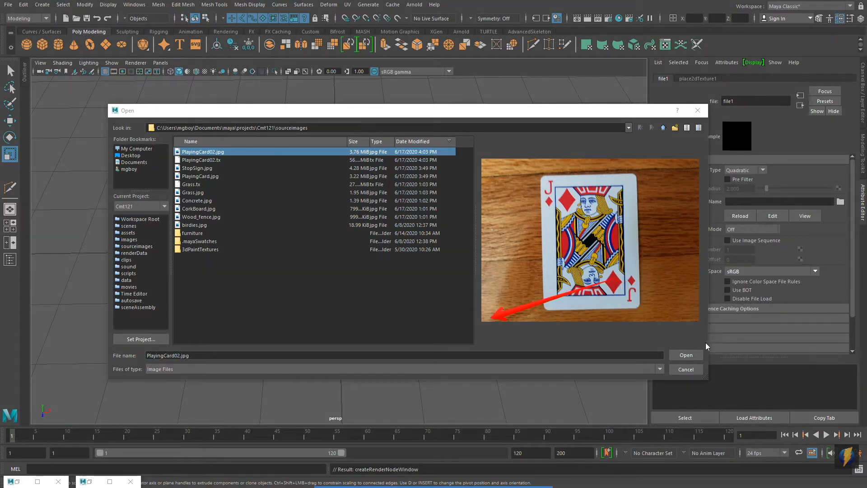
{"action": "left_click", "coordinate": [687, 355]}
- Assign the blinn1 material from the Hypershade to the plane
{"action": "middle_click_drag", "start_coordinate": [420, 252], "coordinate": [334, 268], "text": "alt"}
{"action": "left_click", "coordinate": [620, 18]}
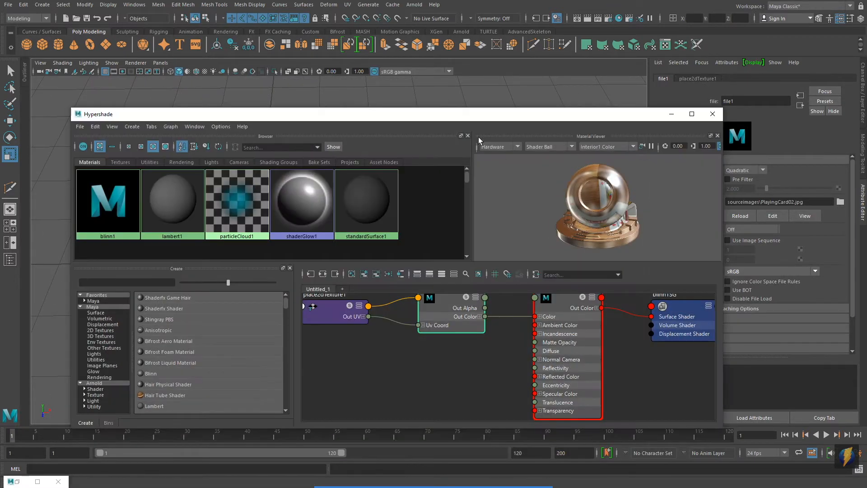
{"action": "left_click_drag", "start_coordinate": [446, 117], "coordinate": [711, 207]}
{"action": "left_click", "coordinate": [375, 289]}
{"action": "middle_click_drag", "start_coordinate": [375, 289], "coordinate": [277, 279]}
- Turn on textured shading in the viewport and close the Hypershade
{"action": "left_click", "coordinate": [328, 157]}
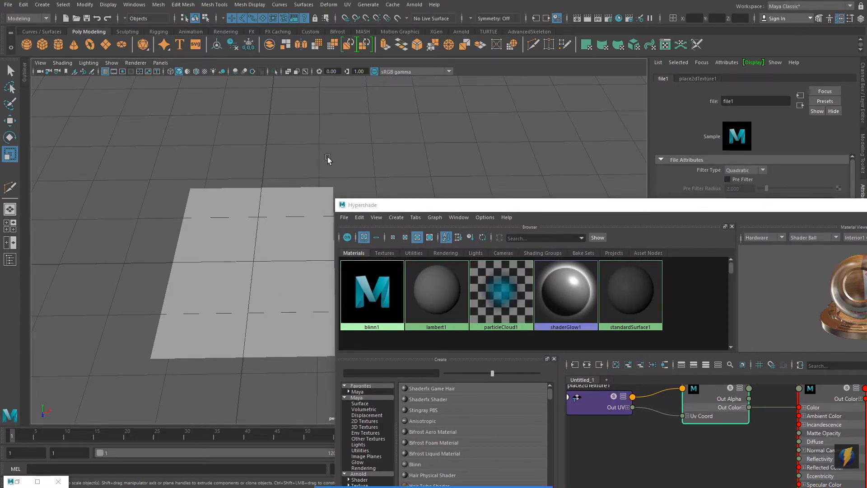
{"action": "key", "text": "6"}
{"action": "left_click_drag", "start_coordinate": [619, 207], "coordinate": [397, 194]}
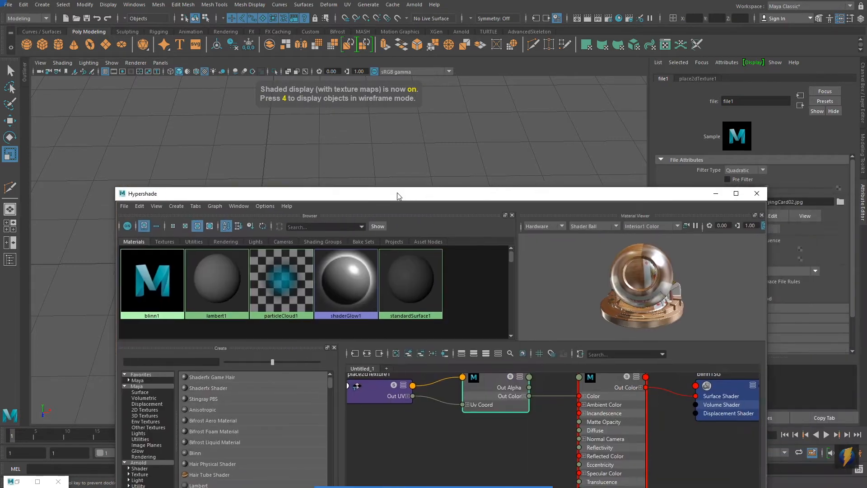
{"action": "left_click", "coordinate": [749, 195]}
{"action": "middle_click_drag", "start_coordinate": [426, 234], "coordinate": [518, 211], "text": "alt"}
{"action": "right_click_drag", "start_coordinate": [267, 246], "coordinate": [577, 277], "text": "alt"}
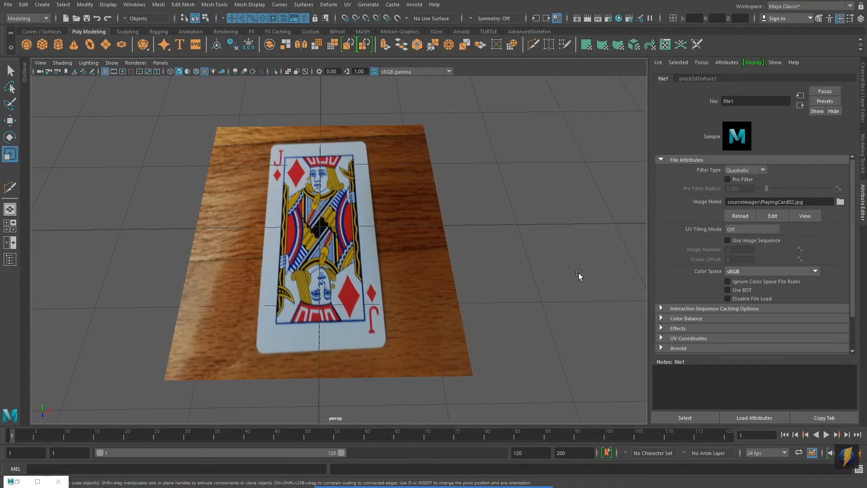
{"action": "middle_click_drag", "start_coordinate": [578, 273], "coordinate": [571, 273], "text": "alt"}
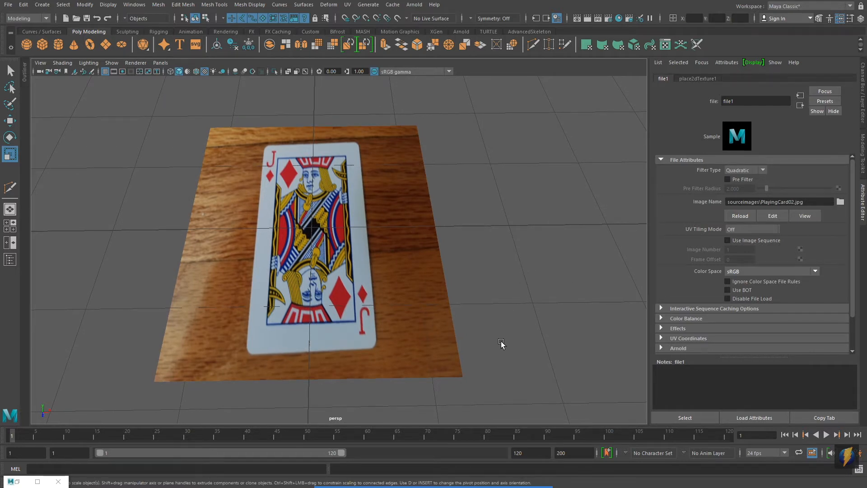
- Open the UV Editor beside the plane and select the plane to display its UVs over the card image
{"action": "mouse_move", "coordinate": [494, 482]}
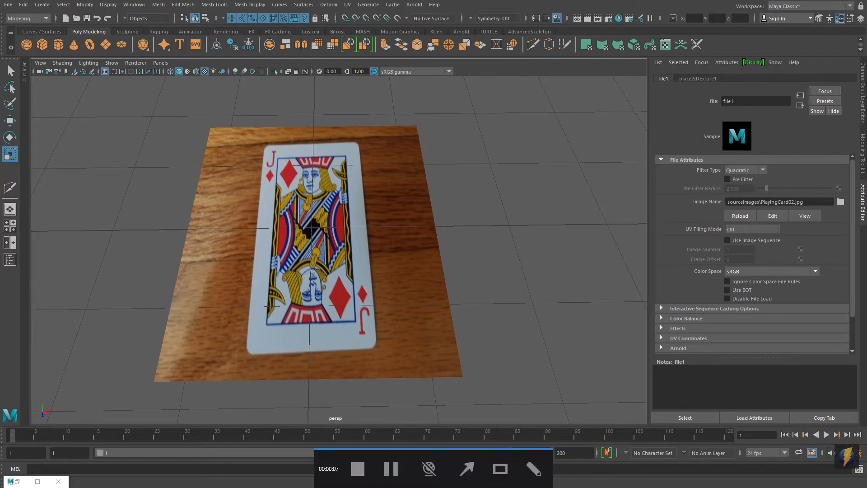
{"action": "left_click", "coordinate": [469, 477]}
{"action": "mouse_move", "coordinate": [527, 296]}
{"action": "left_mouse_down"}
{"action": "mouse_move", "coordinate": [509, 240]}
{"action": "mouse_move", "coordinate": [349, 11]}
{"action": "left_mouse_up"}
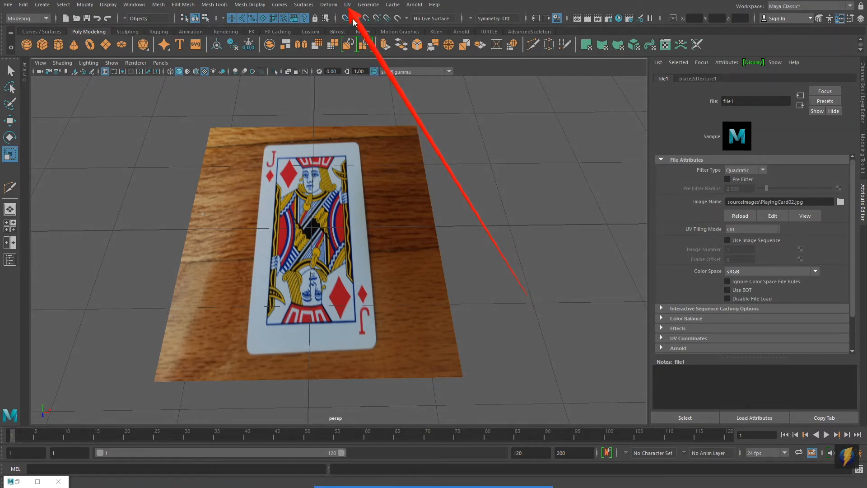
{"action": "left_click", "coordinate": [349, 5]}
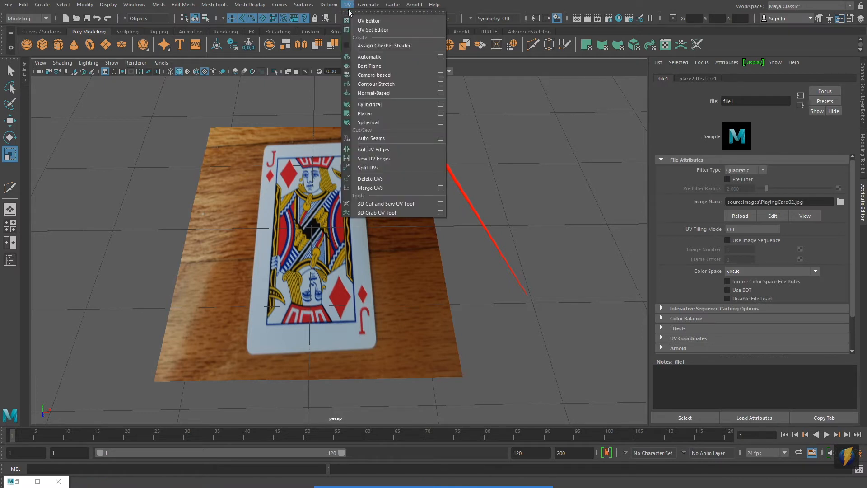
{"action": "left_click", "coordinate": [383, 20]}
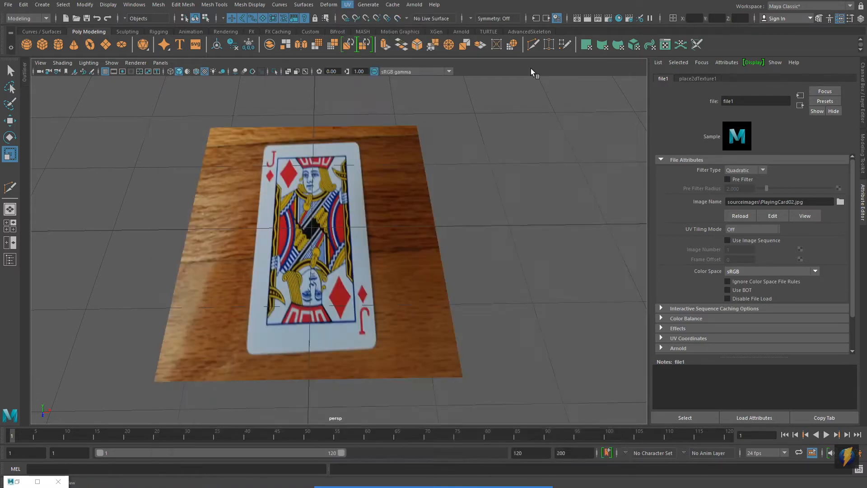
{"action": "left_click_drag", "start_coordinate": [466, 115], "coordinate": [665, 92]}
{"action": "left_click_drag", "start_coordinate": [277, 209], "coordinate": [231, 230], "text": "alt"}
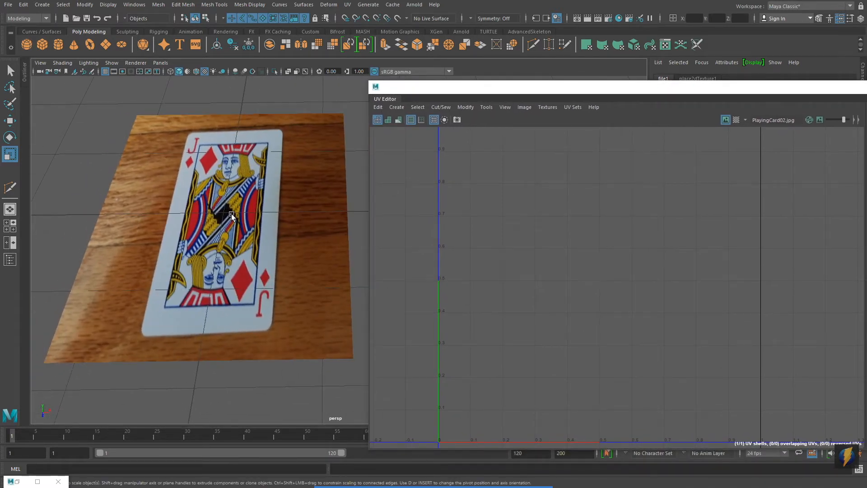
{"action": "left_click", "coordinate": [231, 214]}
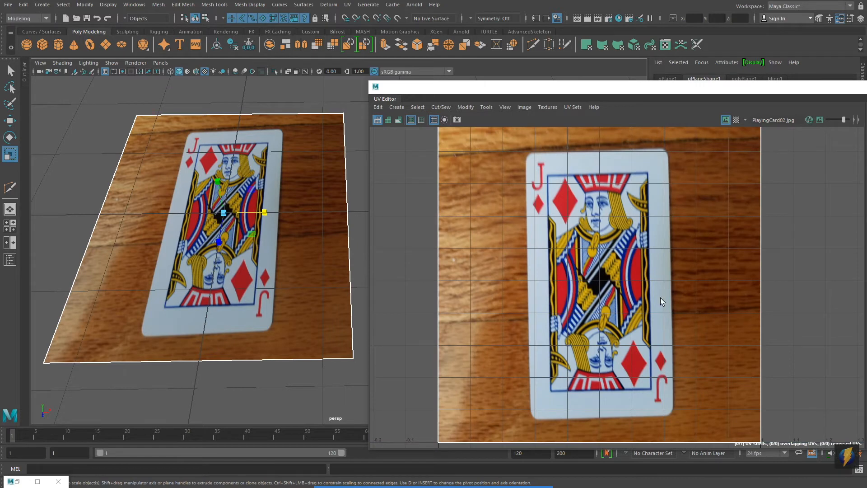
{"action": "scroll", "coordinate": [660, 297], "scroll_direction": "down", "scroll_amount": 1}
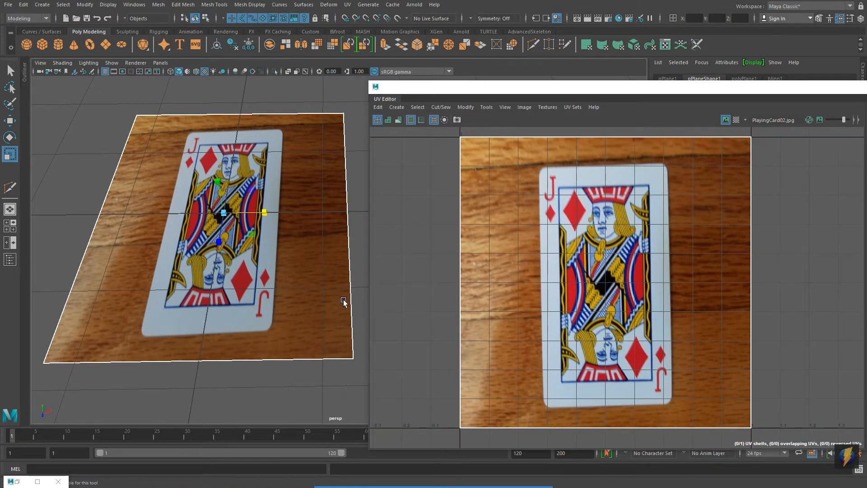
{"action": "mouse_move", "coordinate": [248, 254]}
{"action": "left_mouse_down", "text": "alt"}
{"action": "mouse_move", "coordinate": [249, 280]}
{"action": "mouse_move", "coordinate": [240, 256]}
{"action": "mouse_move", "coordinate": [248, 261]}
{"action": "left_mouse_up", "text": "alt"}
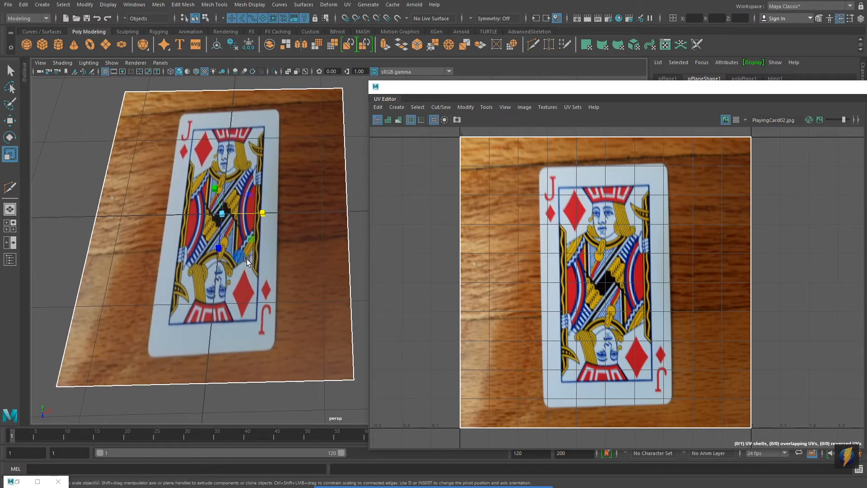
- Select the plane's far-left corner in vertex mode and try moving it
{"action": "right_click_drag", "start_coordinate": [228, 146], "coordinate": [199, 154]}
{"action": "mouse_move", "coordinate": [199, 154]}
{"action": "left_mouse_down", "text": "alt"}
{"action": "mouse_move", "coordinate": [207, 175]}
{"action": "mouse_move", "coordinate": [185, 148]}
{"action": "left_mouse_up", "text": "alt"}
{"action": "left_click_drag", "start_coordinate": [159, 106], "coordinate": [206, 148]}
{"action": "key", "text": "w"}
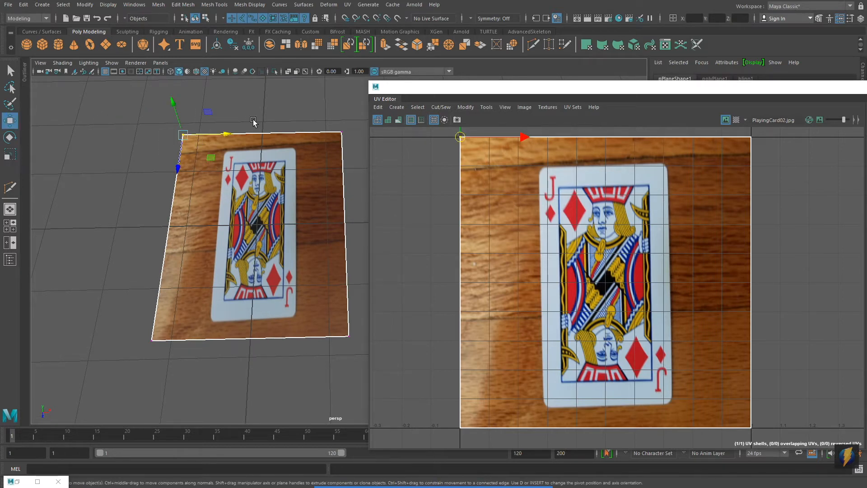
{"action": "middle_click_drag", "start_coordinate": [212, 156], "coordinate": [223, 181]}
- Try moving the plane's far edge in edge mode, undo the move, and select the plane's face
{"action": "right_click_drag", "start_coordinate": [258, 158], "coordinate": [253, 132]}
{"action": "left_click", "coordinate": [253, 133]}
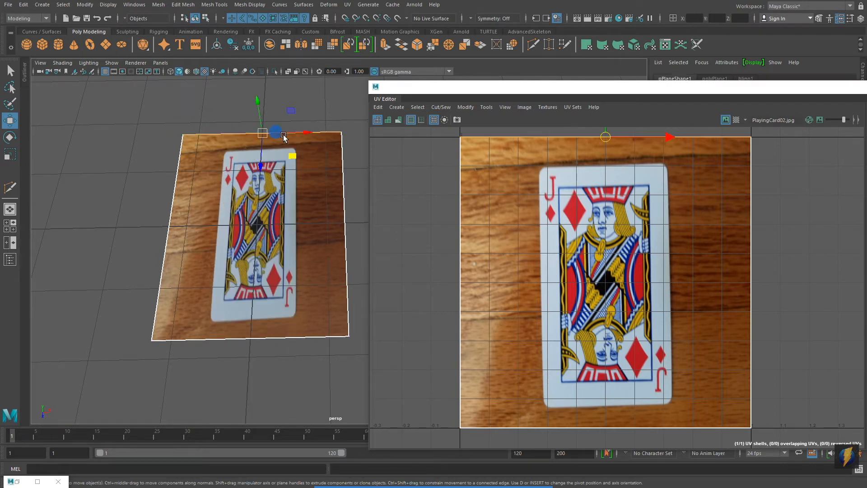
{"action": "middle_click_drag", "start_coordinate": [295, 158], "coordinate": [221, 192]}
{"action": "key", "text": "ctrl+z"}
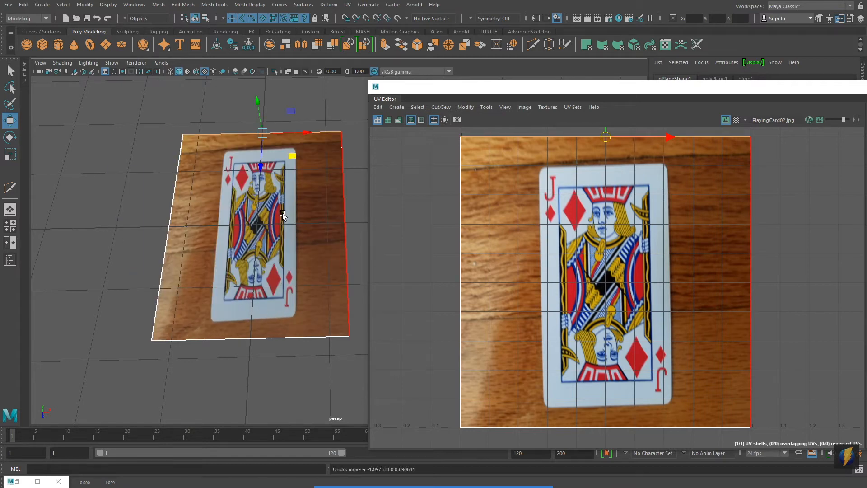
{"action": "right_click_drag", "start_coordinate": [252, 186], "coordinate": [253, 212]}
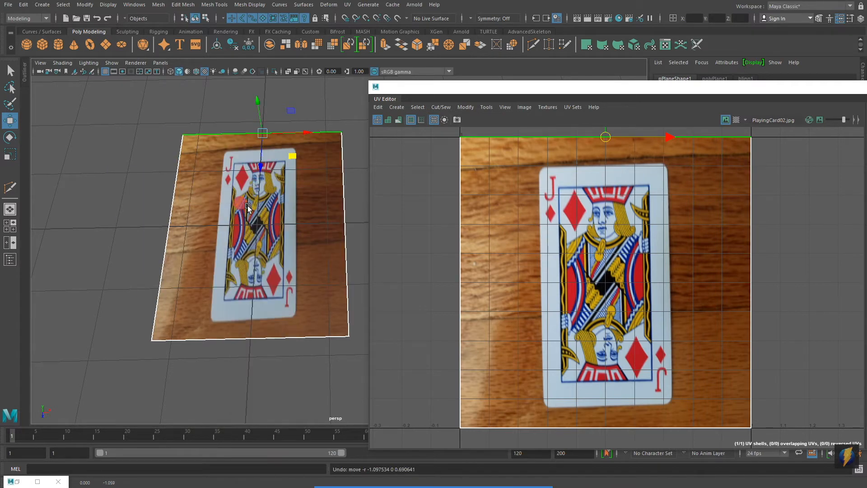
{"action": "left_click", "coordinate": [261, 211]}
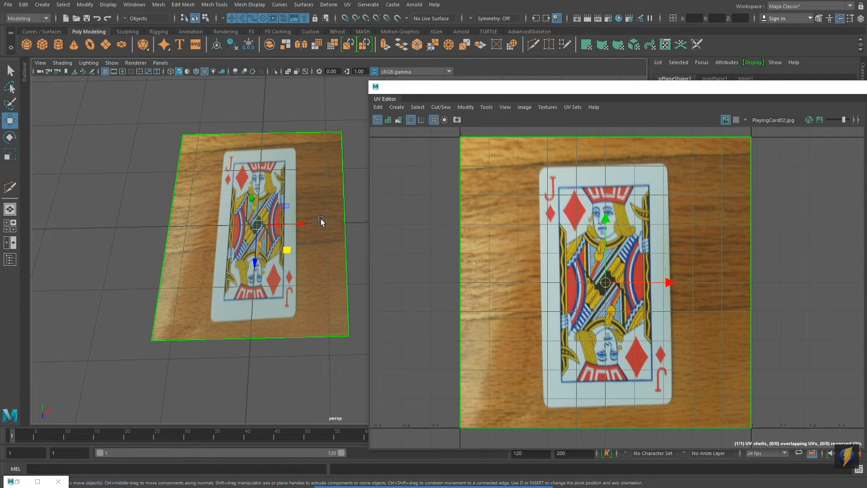
- Switch the plane to UV selection and select its near-left corner UV
{"action": "right_click_drag", "start_coordinate": [228, 176], "coordinate": [298, 177]}
{"action": "middle_click_drag", "start_coordinate": [319, 209], "coordinate": [281, 218], "text": "alt"}
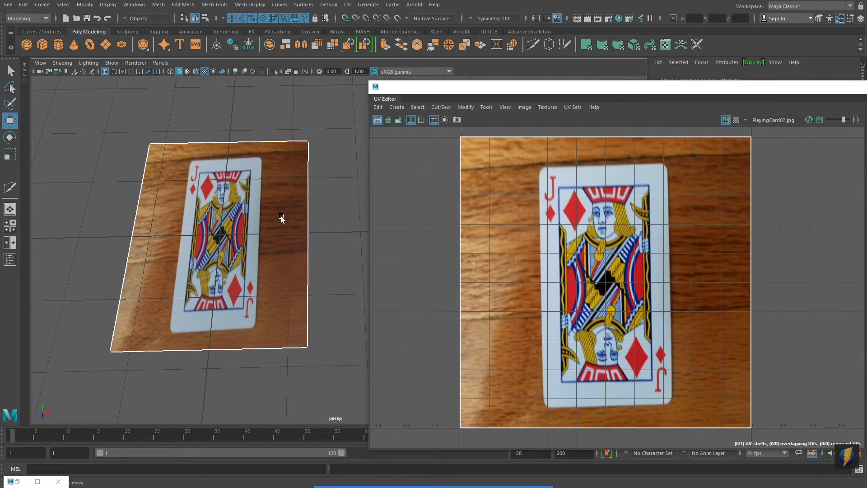
{"action": "left_click_drag", "start_coordinate": [131, 116], "coordinate": [173, 169]}
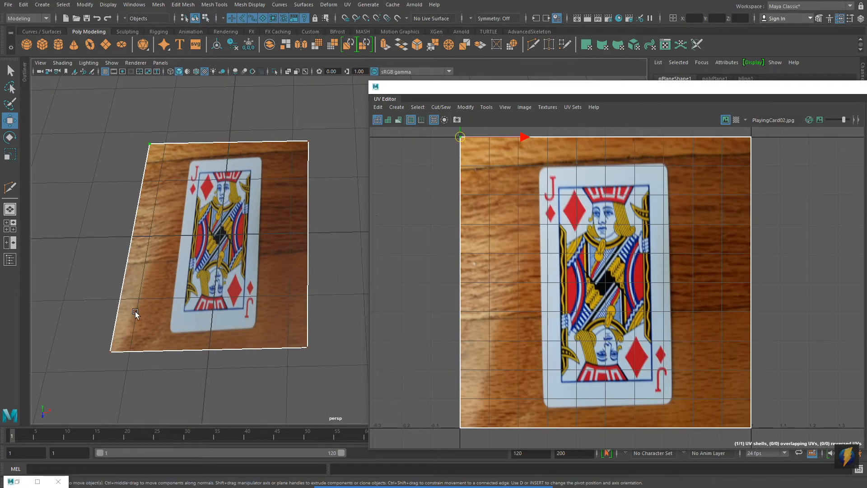
{"action": "left_click_drag", "start_coordinate": [83, 326], "coordinate": [127, 363]}
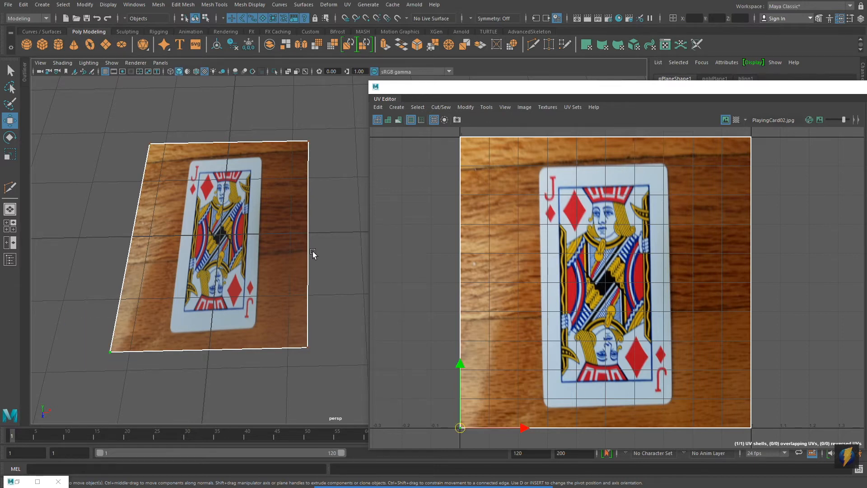
{"action": "scroll", "coordinate": [568, 279], "scroll_direction": "down", "scroll_amount": 2}
{"action": "right_click_drag", "start_coordinate": [759, 248], "coordinate": [730, 254], "text": "alt"}
{"action": "mouse_move", "coordinate": [730, 254]}
{"action": "middle_mouse_down", "text": "alt"}
{"action": "mouse_move", "coordinate": [563, 257]}
{"action": "mouse_move", "coordinate": [795, 257]}
{"action": "mouse_move", "coordinate": [719, 261]}
{"action": "middle_mouse_up", "text": "alt"}
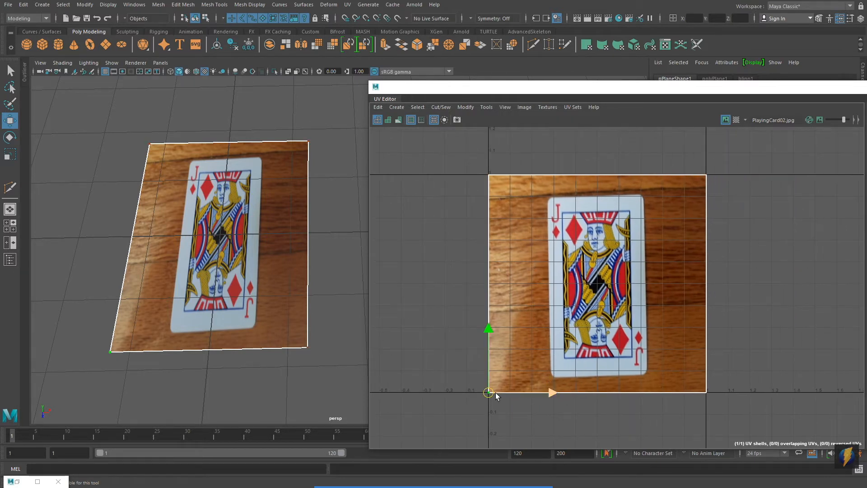
- Move the plane's right-side UVs inward to the card's right edge, undoing the trial moves of the lower corner UVs
{"action": "left_click_drag", "start_coordinate": [497, 396], "coordinate": [525, 381]}
{"action": "key", "text": "ctrl+z"}
{"action": "left_click_drag", "start_coordinate": [629, 416], "coordinate": [510, 373]}
{"action": "key", "text": "ctrl+z"}
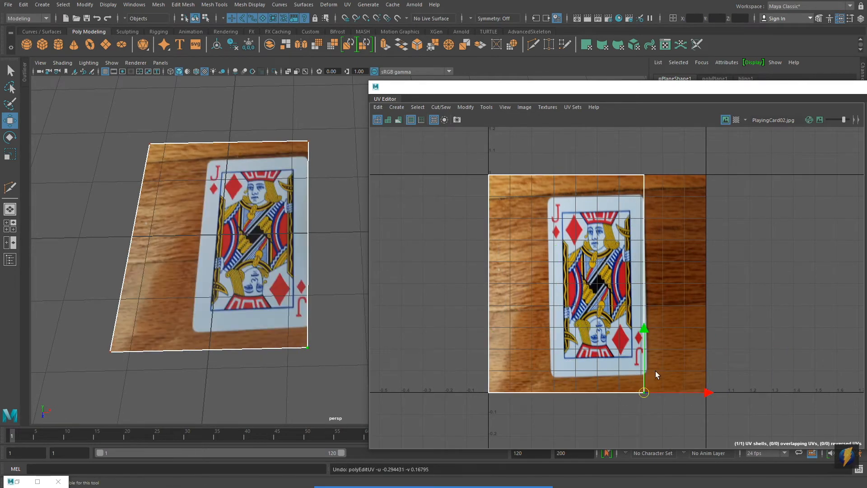
- Select all four UVs of the plane, try rotating the shell, and undo the rotation
{"action": "left_click_drag", "start_coordinate": [434, 158], "coordinate": [681, 410]}
{"action": "key", "text": "e"}
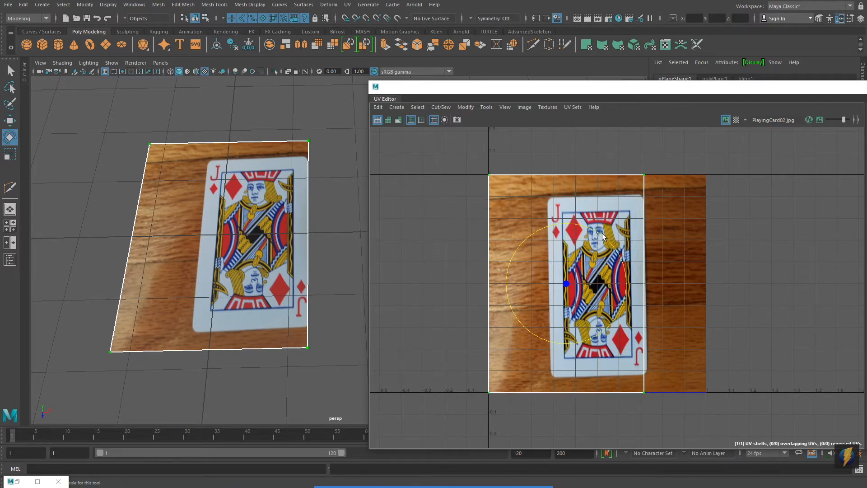
{"action": "left_click_drag", "start_coordinate": [590, 233], "coordinate": [546, 222]}
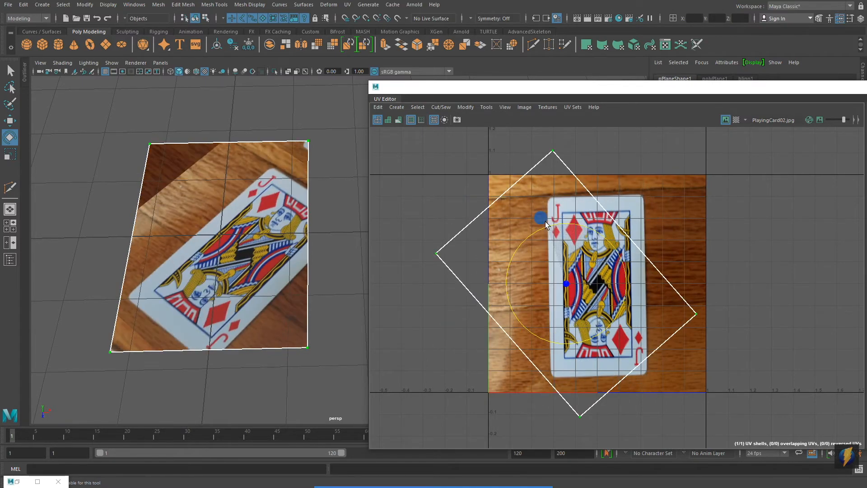
{"action": "key", "text": "ctrl+z"}
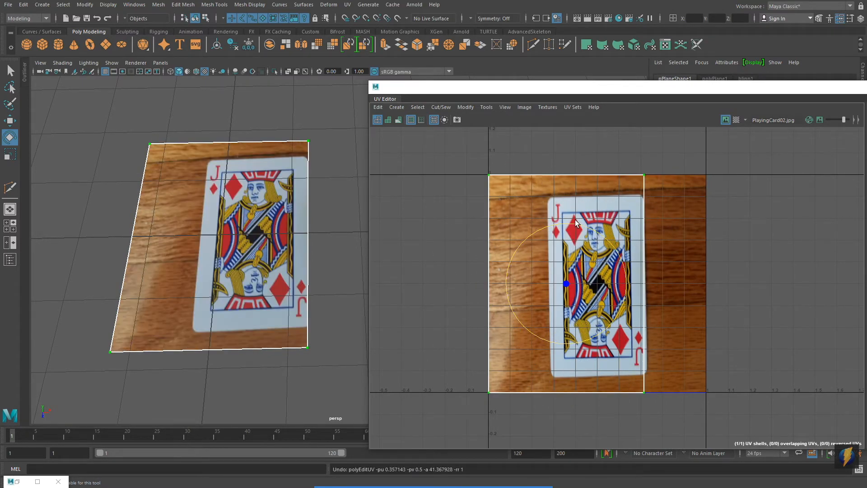
- Scale the UV shell down uniformly and move it over the playing card in the image
{"action": "key", "text": "r"}
{"action": "left_click_drag", "start_coordinate": [568, 283], "coordinate": [810, 293]}
{"action": "left_click_drag", "start_coordinate": [864, 303], "coordinate": [562, 307]}
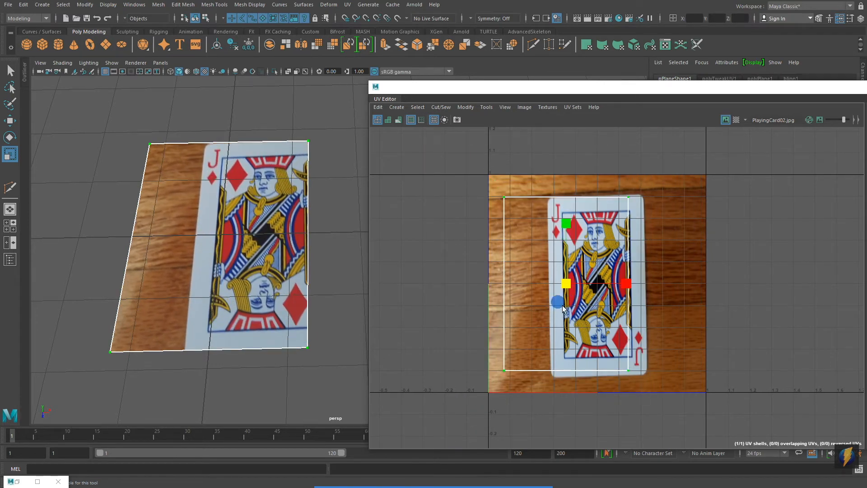
{"action": "mouse_move", "coordinate": [626, 282]}
{"action": "left_mouse_down"}
{"action": "mouse_move", "coordinate": [608, 287]}
{"action": "mouse_move", "coordinate": [635, 284]}
{"action": "left_mouse_up"}
{"action": "key", "text": "w"}
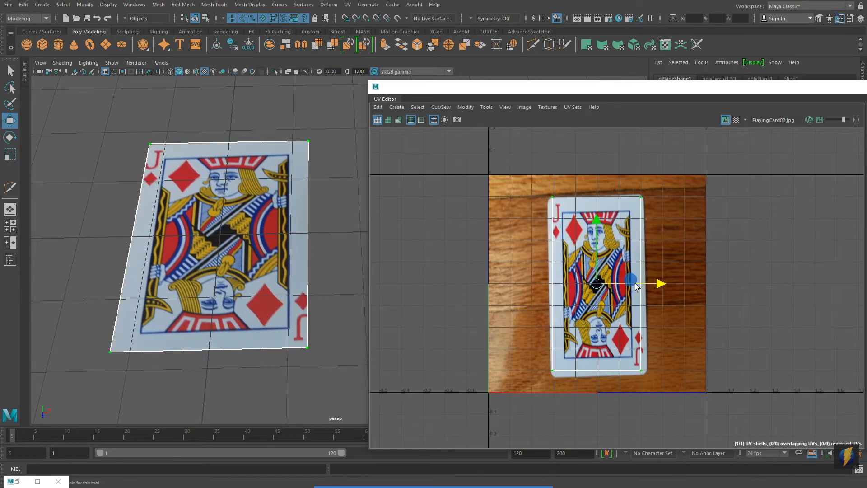
{"action": "left_click_drag", "start_coordinate": [597, 221], "coordinate": [597, 223]}
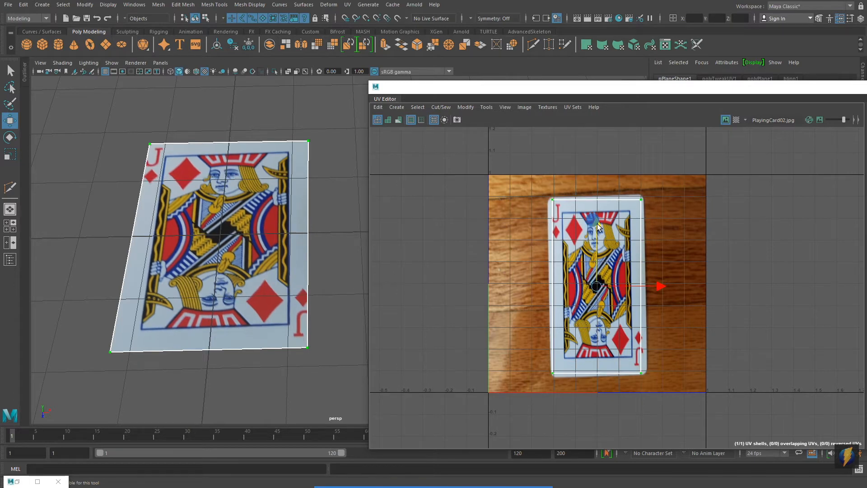
- Move the two upper corner UVs individually onto the upper corners of the playing card
{"action": "right_click_drag", "start_coordinate": [531, 272], "coordinate": [765, 284], "text": "alt"}
{"action": "middle_click_drag", "start_coordinate": [658, 229], "coordinate": [651, 302], "text": "alt"}
{"action": "right_click_drag", "start_coordinate": [586, 255], "coordinate": [606, 275], "text": "alt"}
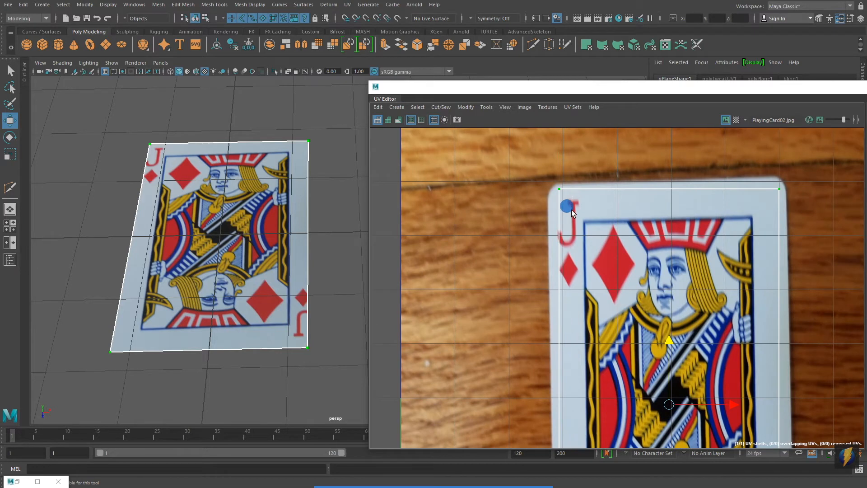
{"action": "left_click_drag", "start_coordinate": [559, 189], "coordinate": [554, 189]}
{"action": "left_click_drag", "start_coordinate": [764, 171], "coordinate": [777, 183]}
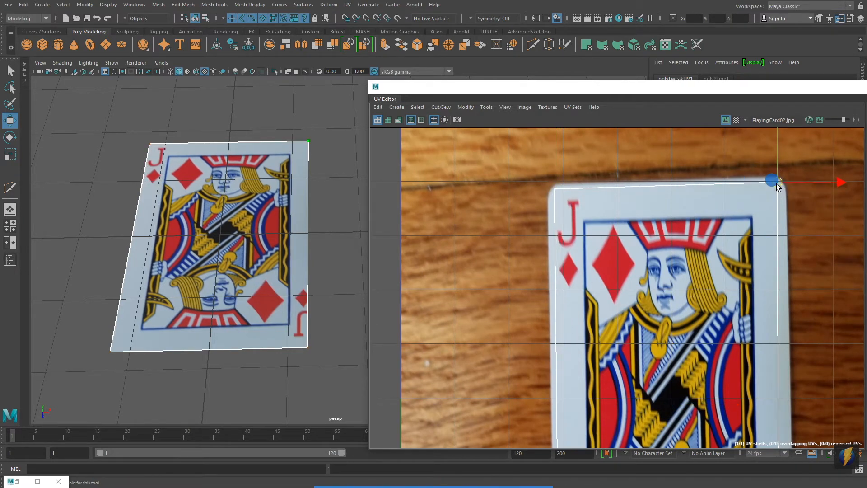
- Move the plane's two lower corner UVs individually onto the lower corners of the playing card in the image
{"action": "middle_click_drag", "start_coordinate": [766, 251], "coordinate": [686, 112], "text": "alt"}
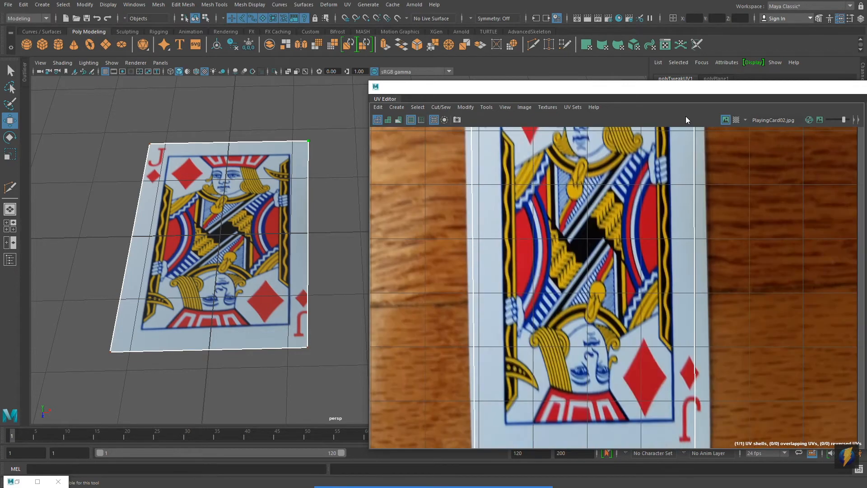
{"action": "left_click_drag", "start_coordinate": [725, 313], "coordinate": [685, 226], "text": "alt"}
{"action": "middle_click_drag", "start_coordinate": [685, 227], "coordinate": [680, 205], "text": "alt"}
{"action": "left_click", "coordinate": [655, 351]}
{"action": "left_click_drag", "start_coordinate": [655, 351], "coordinate": [664, 347]}
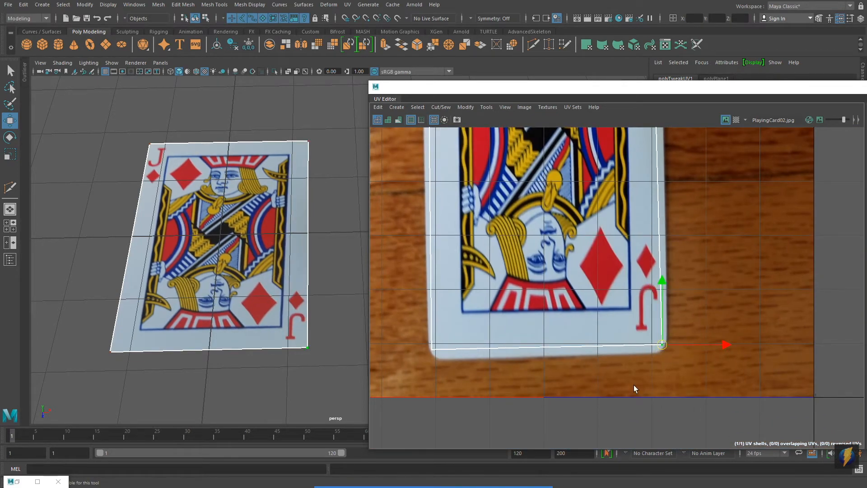
{"action": "left_click_drag", "start_coordinate": [412, 316], "coordinate": [434, 353]}
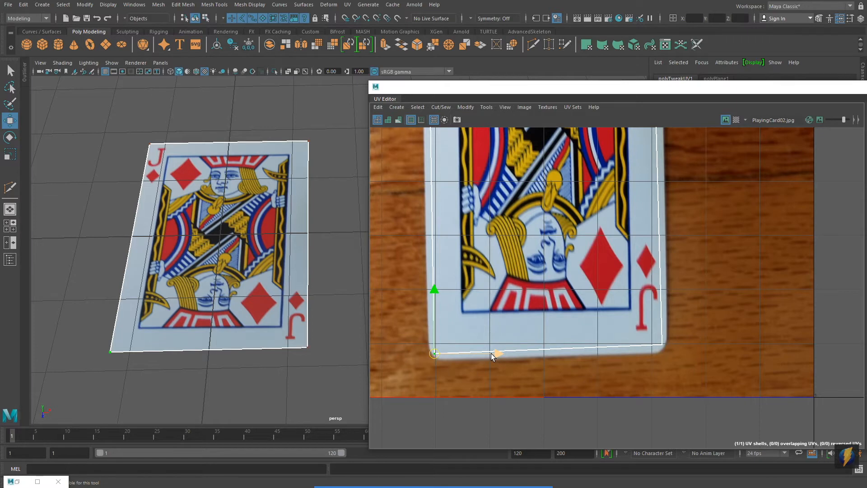
- Close the UV Editor and return the card plane to object mode
{"action": "left_click_drag", "start_coordinate": [654, 97], "coordinate": [598, 172]}
{"action": "scroll", "coordinate": [699, 290], "scroll_direction": "down", "scroll_amount": 5}
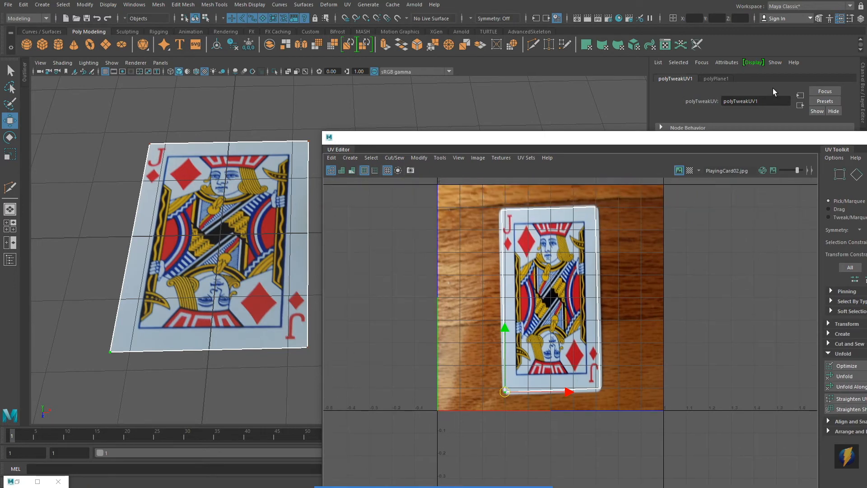
{"action": "left_click_drag", "start_coordinate": [784, 138], "coordinate": [587, 159]}
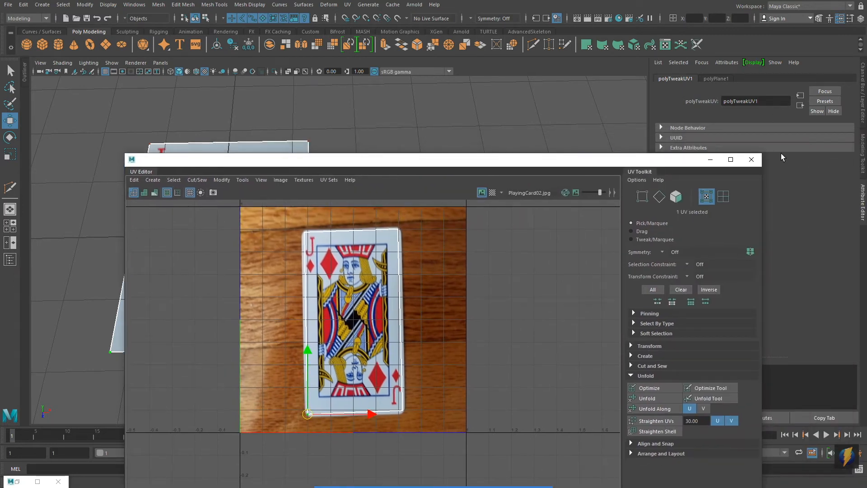
{"action": "left_click", "coordinate": [752, 159]}
{"action": "left_click_drag", "start_coordinate": [422, 191], "coordinate": [559, 166], "text": "alt"}
{"action": "right_click_drag", "start_coordinate": [362, 195], "coordinate": [389, 181]}
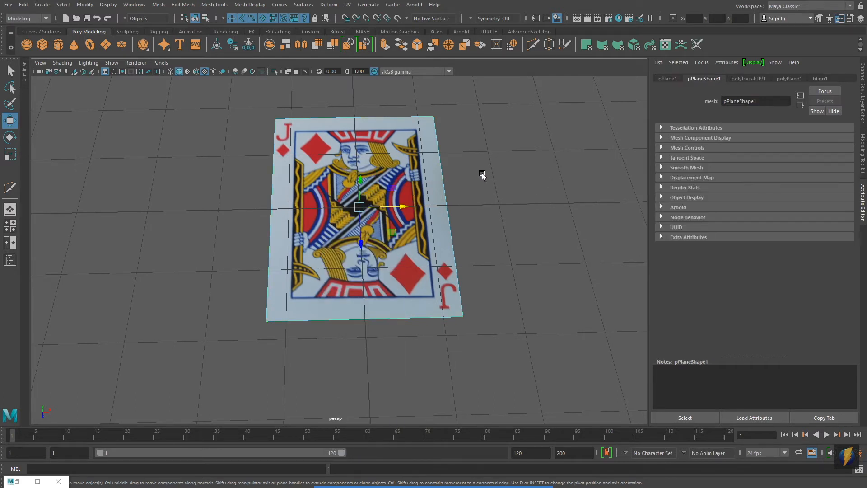
- Rotate the card plane upright by setting its Rotate X to 90
{"action": "left_click", "coordinate": [459, 195]}
{"action": "left_click", "coordinate": [416, 210]}
{"action": "key", "text": "space"}
{"action": "key", "text": "space"}
{"action": "key", "text": "e"}
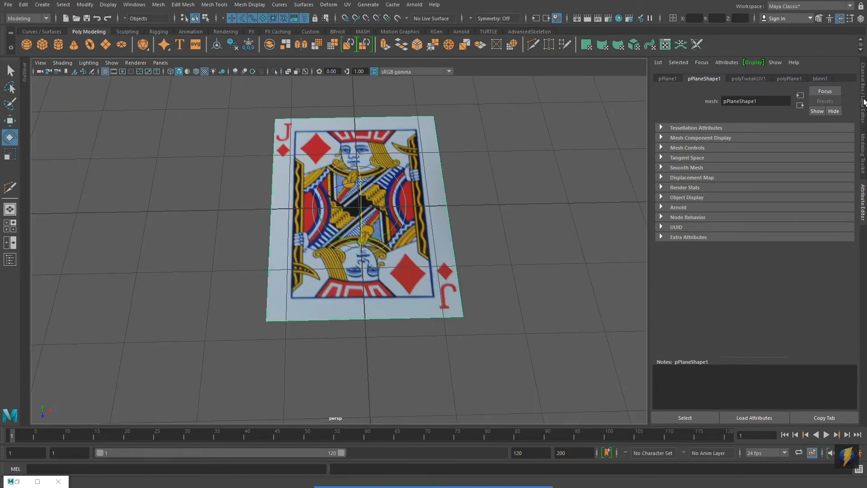
{"action": "key", "text": "ctrl+a"}
{"action": "left_click_drag", "start_coordinate": [408, 168], "coordinate": [412, 209]}
{"action": "left_click", "coordinate": [842, 109]}
{"action": "type", "text": "90"}
{"action": "key", "text": "Return"}
{"action": "left_click_drag", "start_coordinate": [472, 266], "coordinate": [426, 271], "text": "alt"}
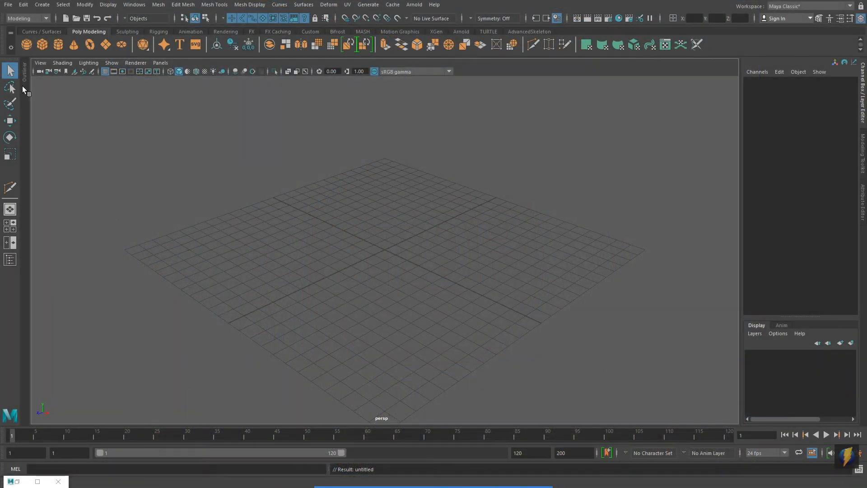
- Create a polygon cylinder in the new scene and set its Subdivisions Axis to 8
{"action": "left_click", "coordinate": [58, 44]}
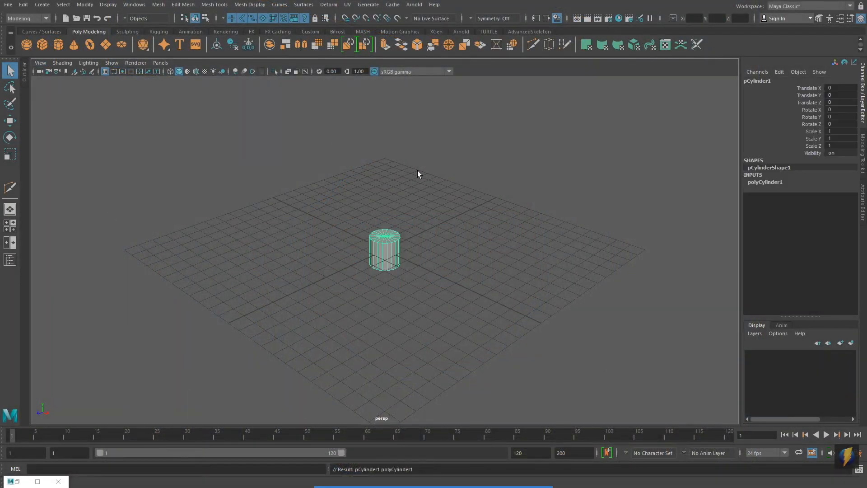
{"action": "key", "text": "space"}
{"action": "key", "text": "space"}
{"action": "scroll", "coordinate": [418, 290], "scroll_direction": "up", "scroll_amount": 5}
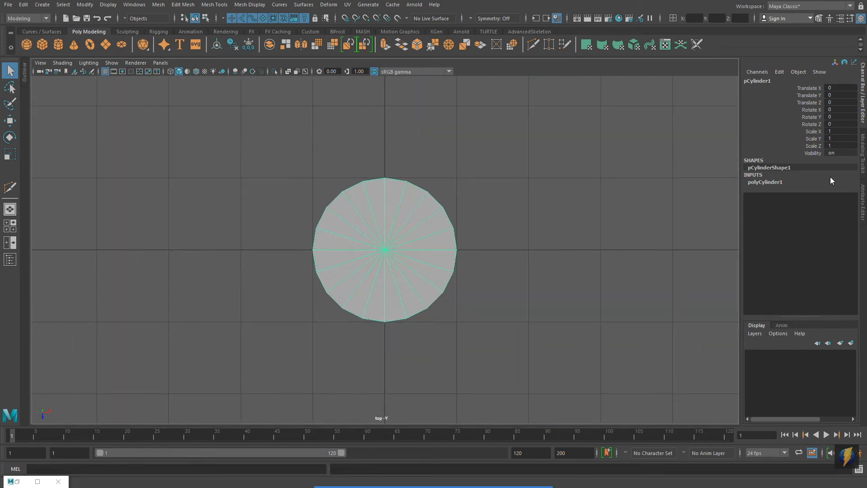
{"action": "left_click", "coordinate": [768, 182]}
{"action": "double_click", "coordinate": [831, 203]}
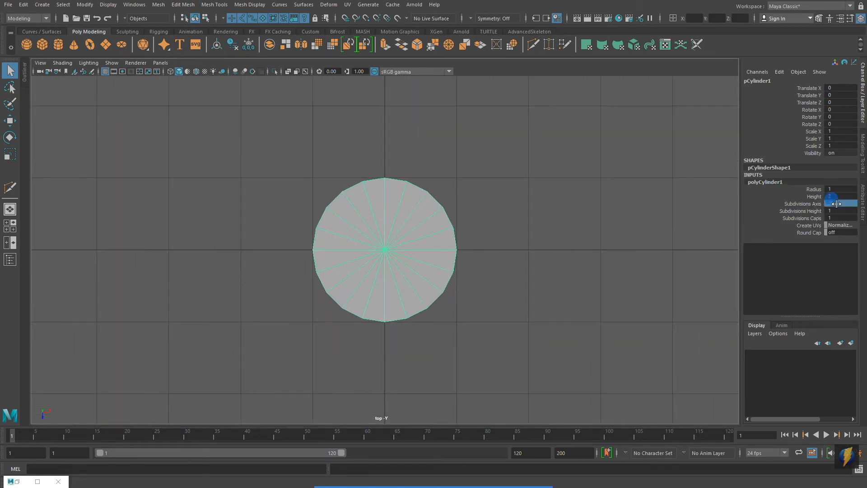
{"action": "key", "text": "Return"}
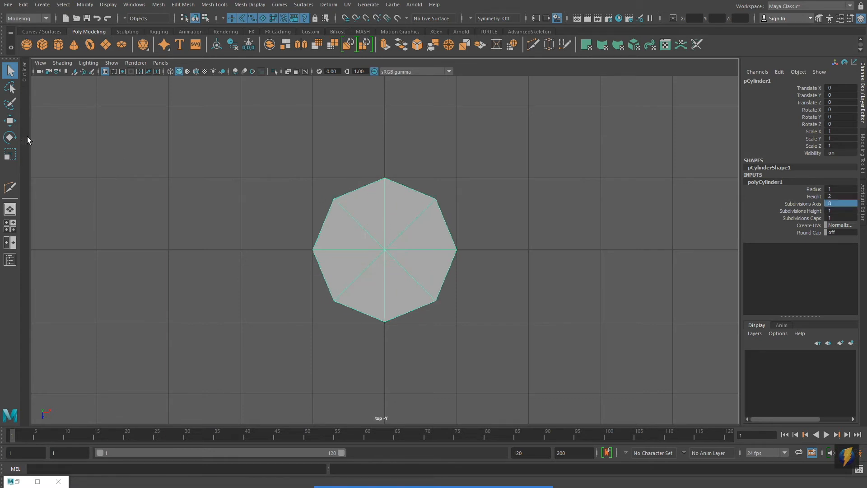
- Set the cylinder's Subdivisions Caps to 0 and rotate it about -22.2 degrees in Y so its flat sides align with the grid
{"action": "left_click", "coordinate": [808, 218]}
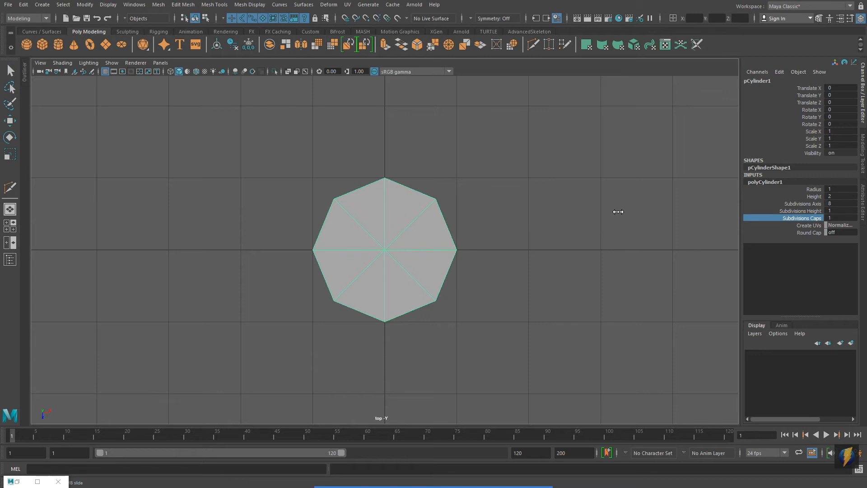
{"action": "key", "text": "e"}
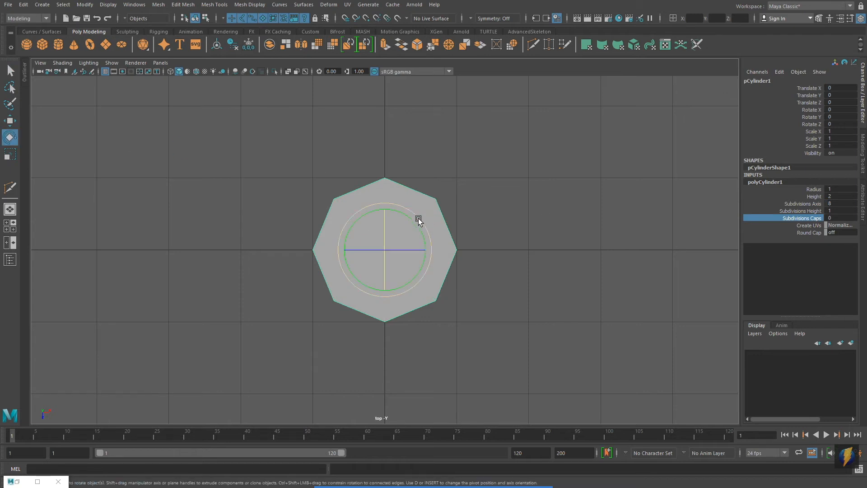
{"action": "left_click_drag", "start_coordinate": [408, 218], "coordinate": [416, 230]}
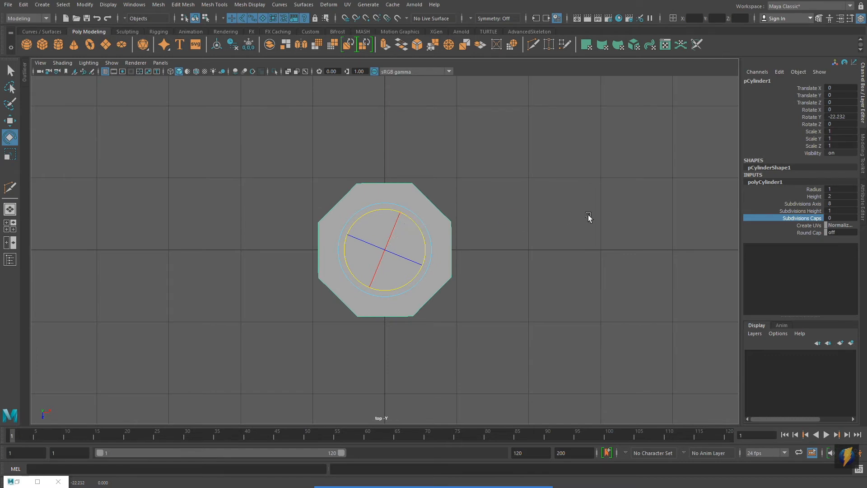
- Delete the cylinder's side and bottom faces, keeping only the octagonal top cap, and return to object mode
{"action": "key", "text": "space"}
{"action": "key", "text": "space"}
{"action": "key", "text": "space"}
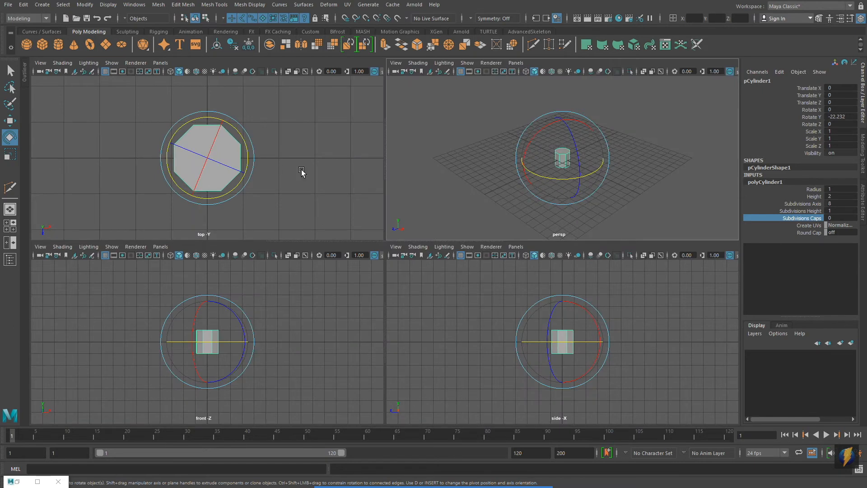
{"action": "key", "text": "space"}
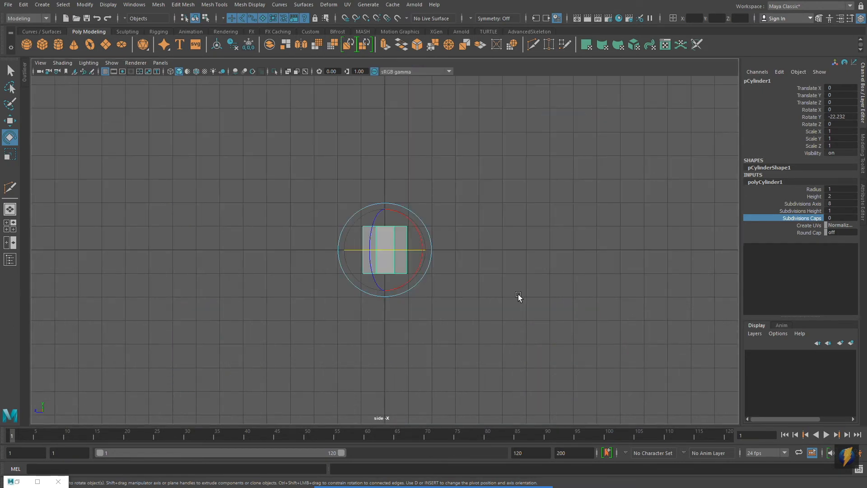
{"action": "scroll", "coordinate": [418, 232], "scroll_direction": "up", "scroll_amount": 2}
{"action": "right_click_drag", "start_coordinate": [410, 216], "coordinate": [412, 234]}
{"action": "left_click_drag", "start_coordinate": [299, 330], "coordinate": [492, 271]}
{"action": "key", "text": "space"}
{"action": "key", "text": "space"}
{"action": "right_click_drag", "start_coordinate": [384, 248], "coordinate": [625, 252], "text": "alt"}
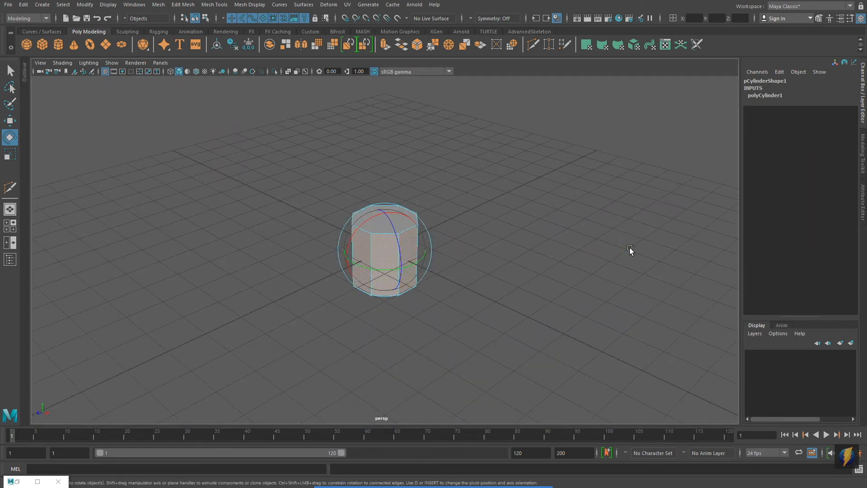
{"action": "key", "text": "Delete"}
{"action": "left_click_drag", "start_coordinate": [476, 211], "coordinate": [449, 215], "text": "alt"}
{"action": "right_click_drag", "start_coordinate": [396, 217], "coordinate": [429, 203]}
- Center the octagon's pivot and freeze its transformations
{"action": "left_click_drag", "start_coordinate": [487, 218], "coordinate": [447, 183], "text": "alt"}
{"action": "left_click", "coordinate": [9, 122]}
{"action": "left_click_drag", "start_coordinate": [446, 231], "coordinate": [459, 215], "text": "alt"}
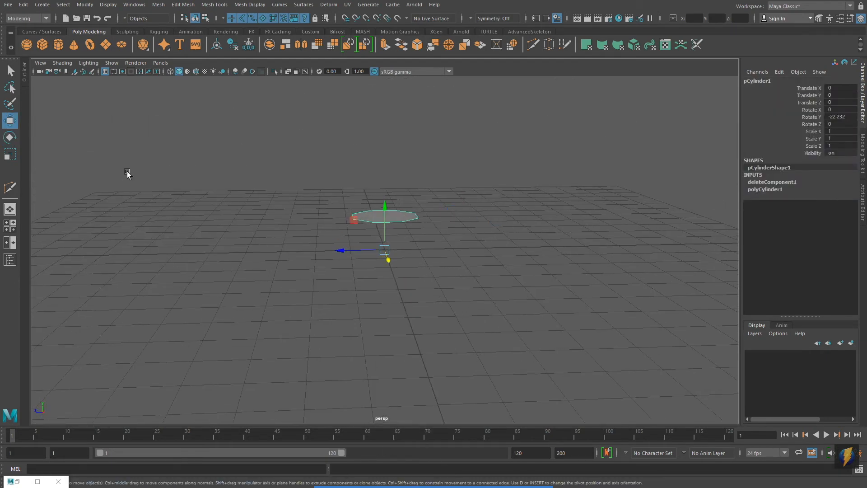
{"action": "left_click", "coordinate": [84, 5]}
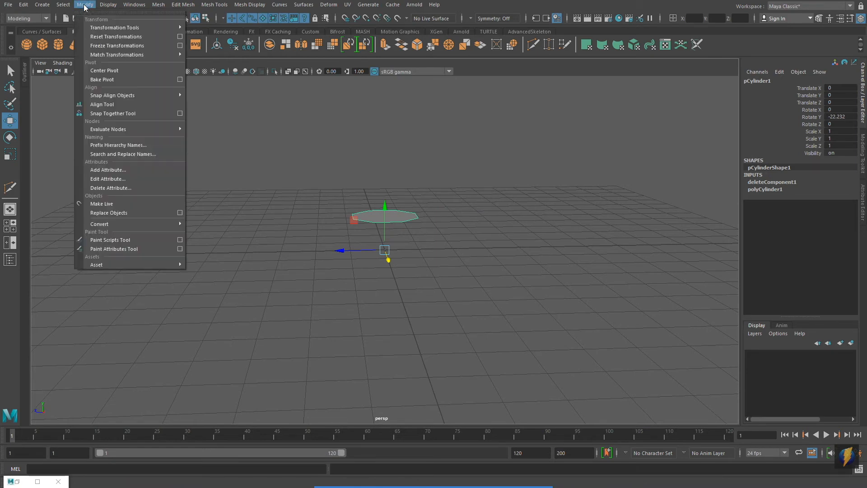
{"action": "left_click", "coordinate": [97, 70]}
{"action": "left_click_drag", "start_coordinate": [475, 189], "coordinate": [476, 205], "text": "alt"}
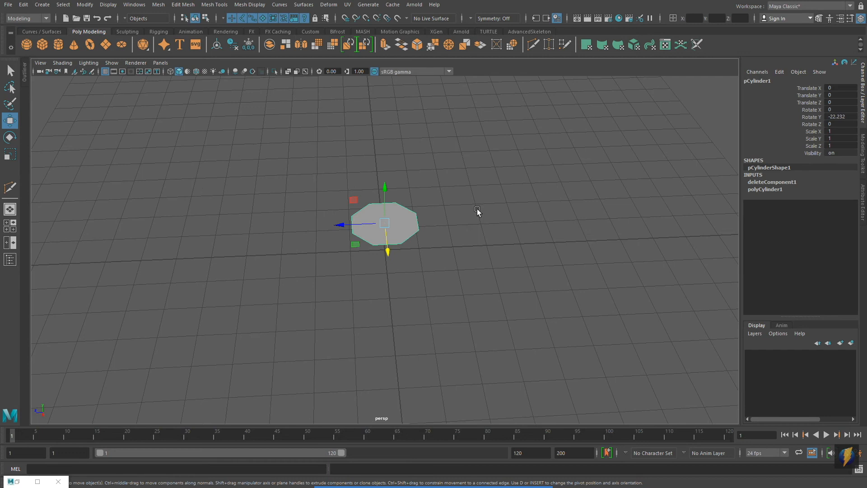
{"action": "left_click", "coordinate": [87, 6]}
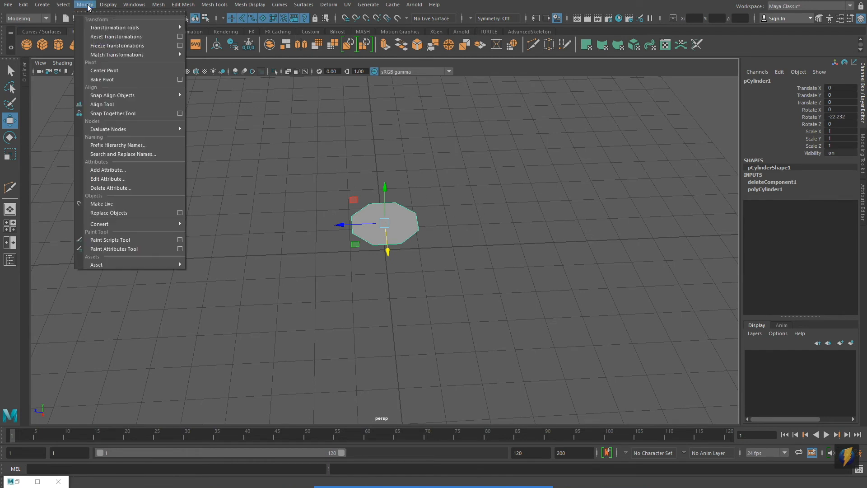
{"action": "left_click", "coordinate": [98, 45]}
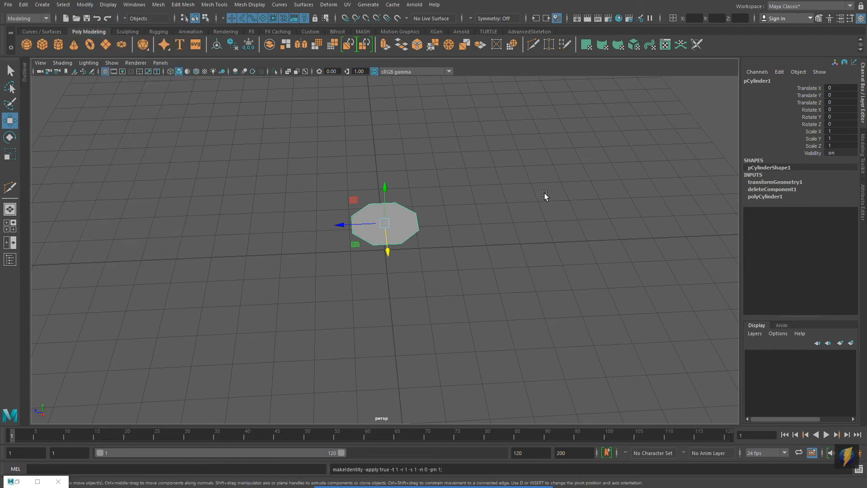
{"action": "right_click_drag", "start_coordinate": [307, 304], "coordinate": [470, 290], "text": "alt"}
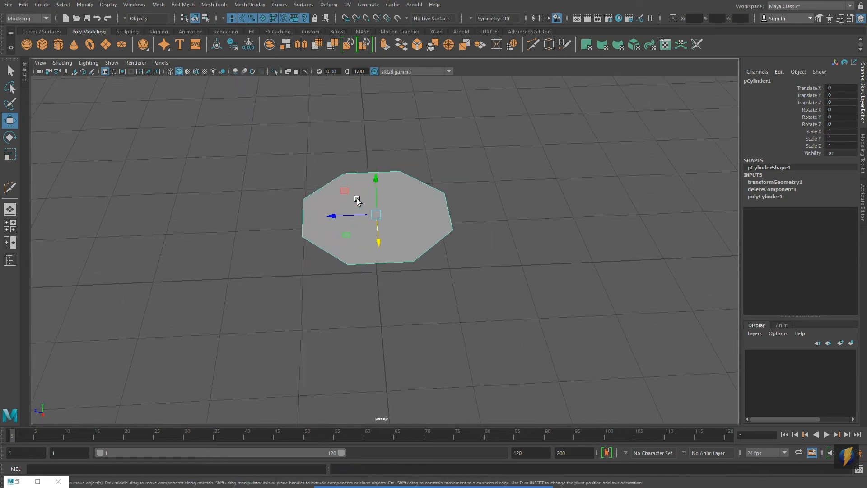
- Create a new Lambert material in the Hypershade and minimize the Hypershade window
{"action": "key", "text": "space"}
{"action": "key", "text": "space"}
{"action": "right_click_drag", "start_coordinate": [286, 272], "coordinate": [508, 316], "text": "alt"}
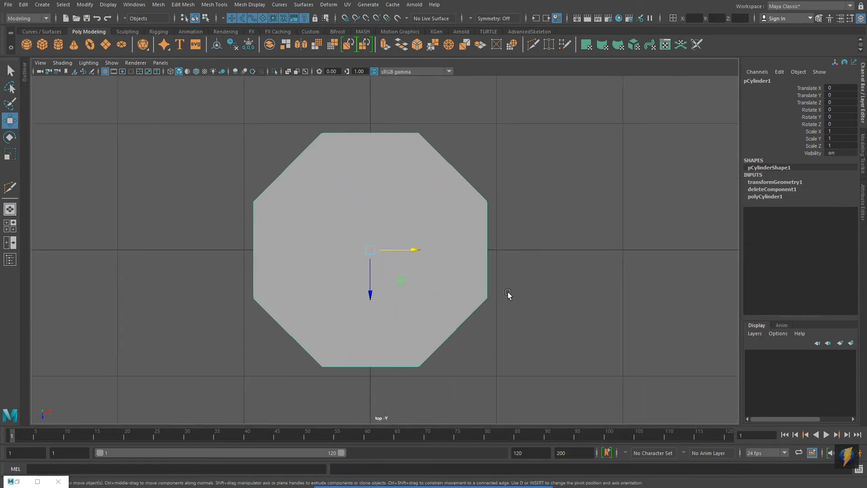
{"action": "left_click", "coordinate": [619, 18]}
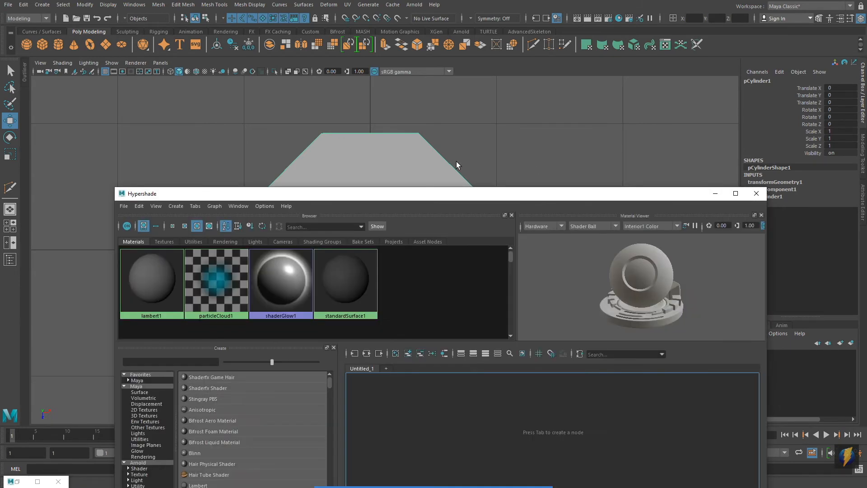
{"action": "left_click_drag", "start_coordinate": [452, 190], "coordinate": [450, 101]}
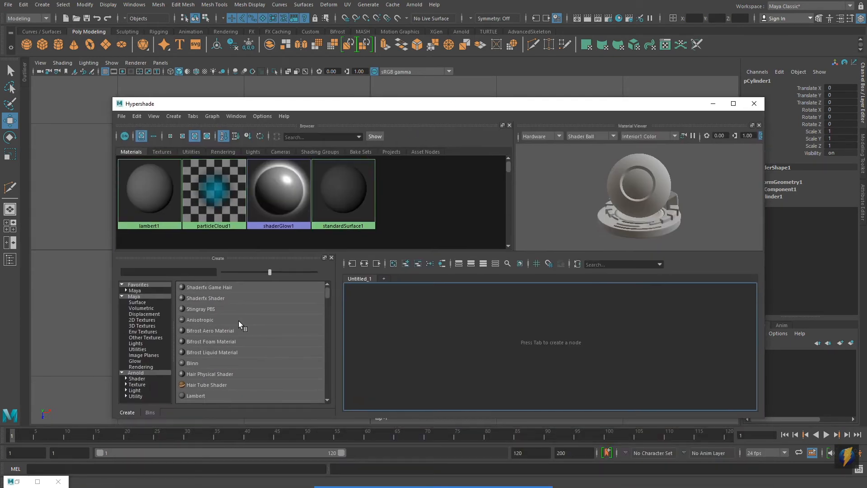
{"action": "left_click", "coordinate": [203, 395]}
{"action": "left_click", "coordinate": [222, 191]}
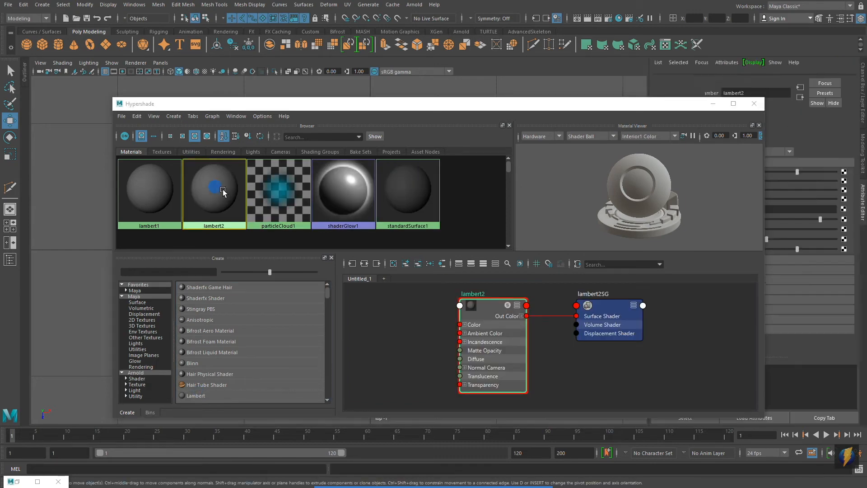
{"action": "left_click", "coordinate": [713, 104]}
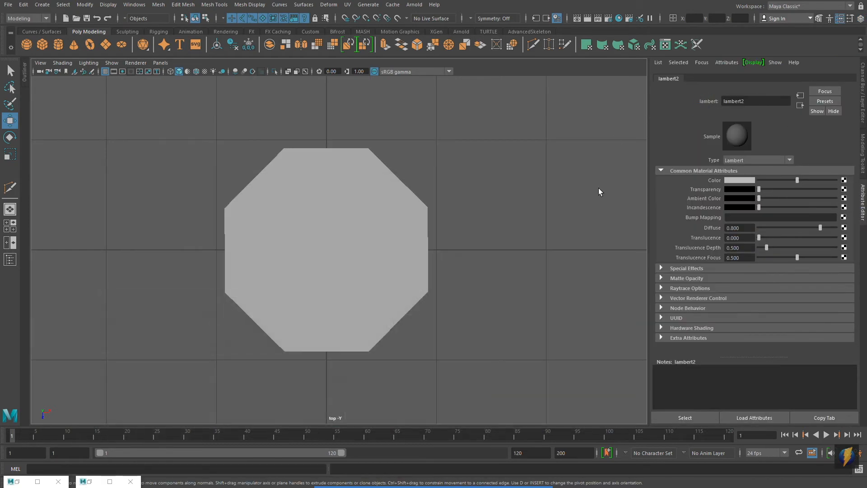
- Connect a file texture to the Lambert material's color and load StopSign.jpg from the sourceimages folder
{"action": "left_click", "coordinate": [844, 181]}
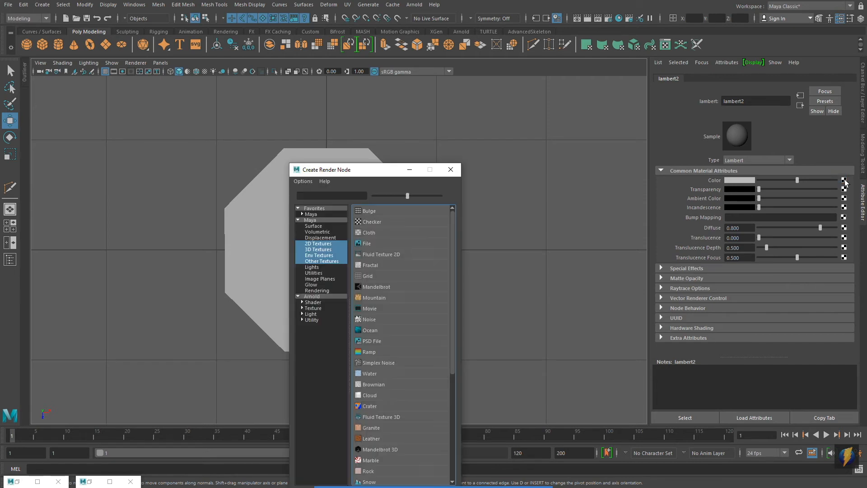
{"action": "left_click", "coordinate": [364, 245]}
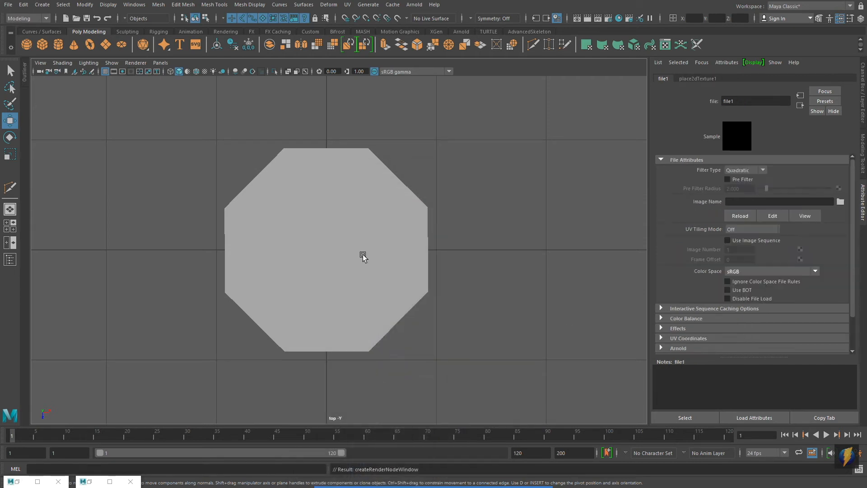
{"action": "left_click", "coordinate": [840, 201]}
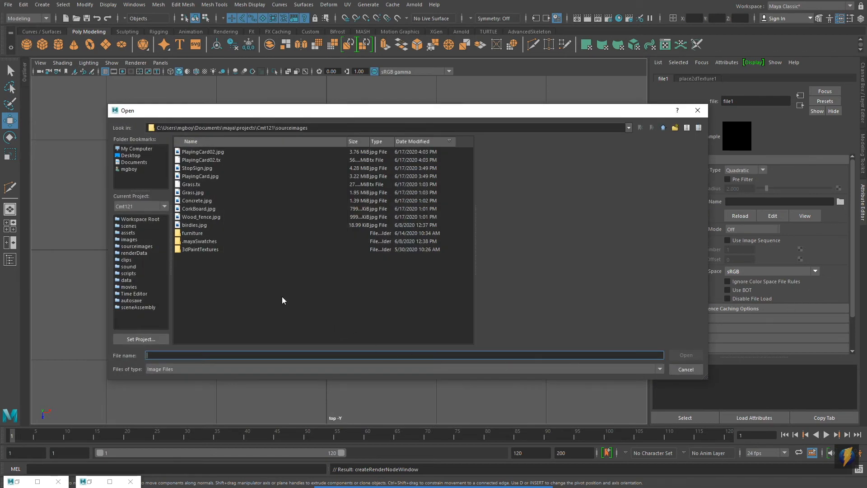
{"action": "left_click", "coordinate": [205, 167]}
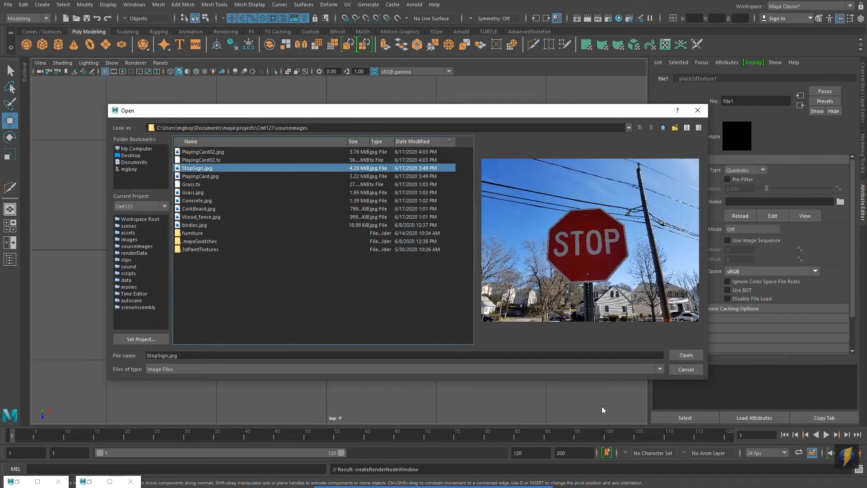
{"action": "left_click", "coordinate": [685, 355]}
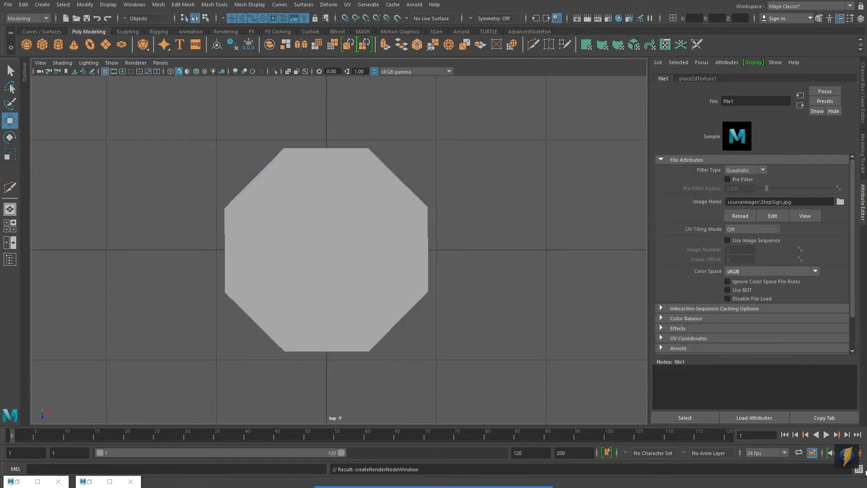
- Assign the StopSign Lambert material (lambert2) to the octagon and show textures in the viewport, closing the Hypershade
{"action": "left_click", "coordinate": [619, 18]}
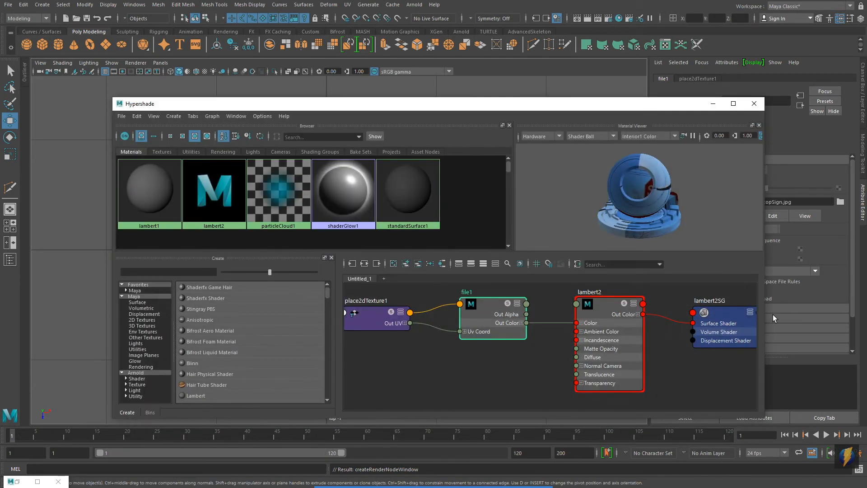
{"action": "left_click_drag", "start_coordinate": [433, 109], "coordinate": [685, 277]}
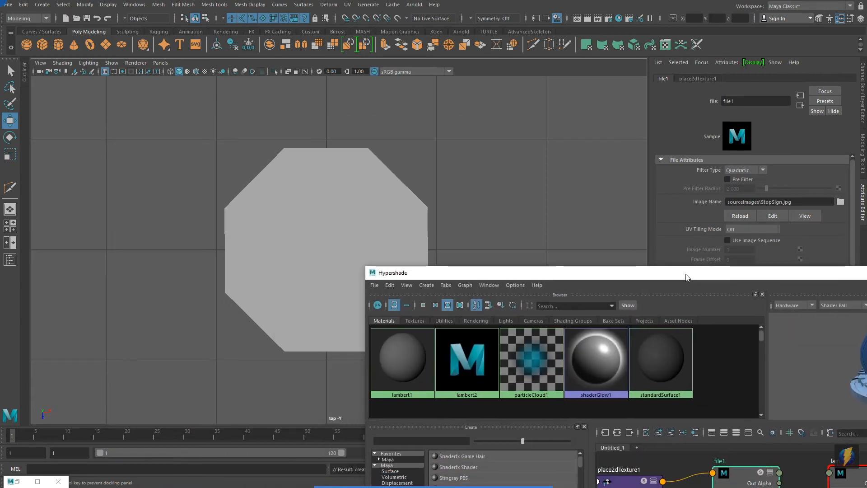
{"action": "middle_click_drag", "start_coordinate": [470, 368], "coordinate": [321, 290]}
{"action": "left_click", "coordinate": [527, 201]}
{"action": "key", "text": "6"}
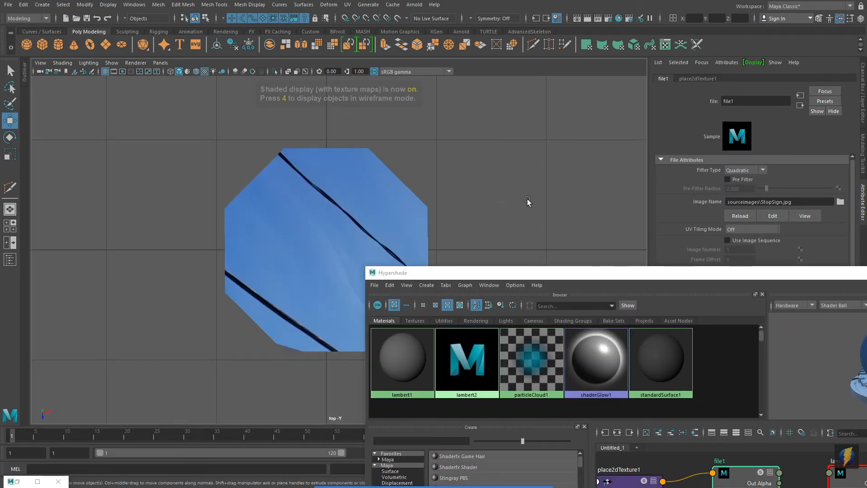
{"action": "left_click_drag", "start_coordinate": [728, 278], "coordinate": [424, 272]}
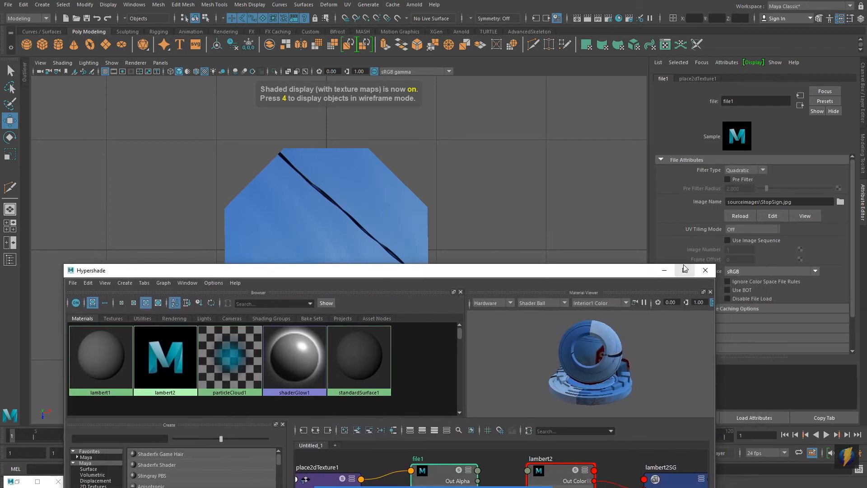
{"action": "left_click", "coordinate": [710, 268]}
- Select the octagon and open the UV Editor, placing it beside the octagon with both the model and its UV shell in view
{"action": "middle_click_drag", "start_coordinate": [617, 329], "coordinate": [621, 335], "text": "alt"}
{"action": "right_click_drag", "start_coordinate": [621, 334], "coordinate": [628, 336], "text": "alt"}
{"action": "left_click", "coordinate": [379, 334]}
{"action": "right_click_drag", "start_coordinate": [385, 337], "coordinate": [454, 333], "text": "alt"}
{"action": "left_click", "coordinate": [389, 287]}
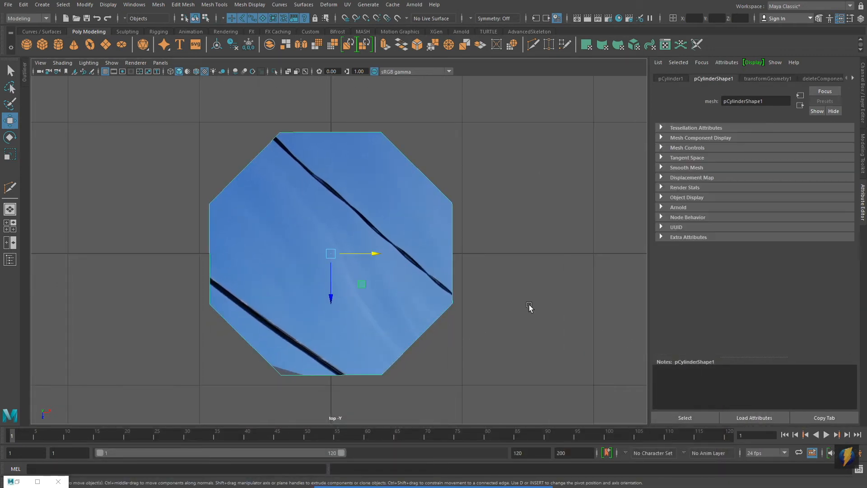
{"action": "middle_click_drag", "start_coordinate": [529, 305], "coordinate": [479, 312], "text": "alt"}
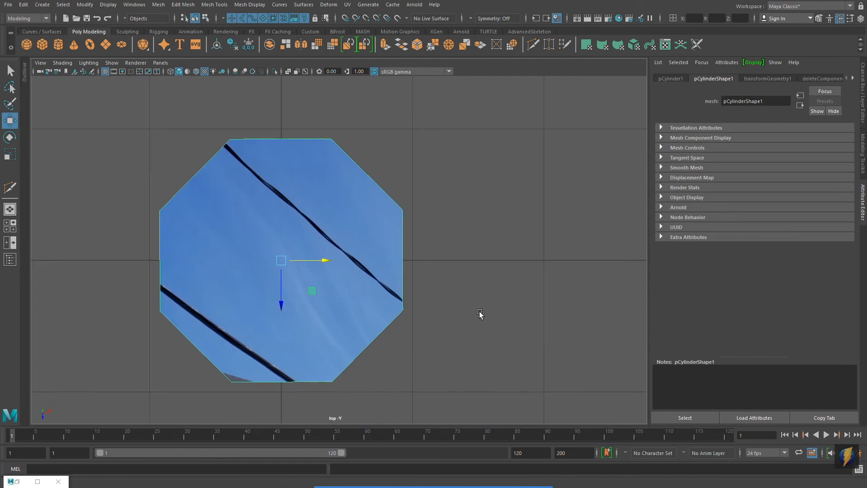
{"action": "left_click", "coordinate": [349, 5]}
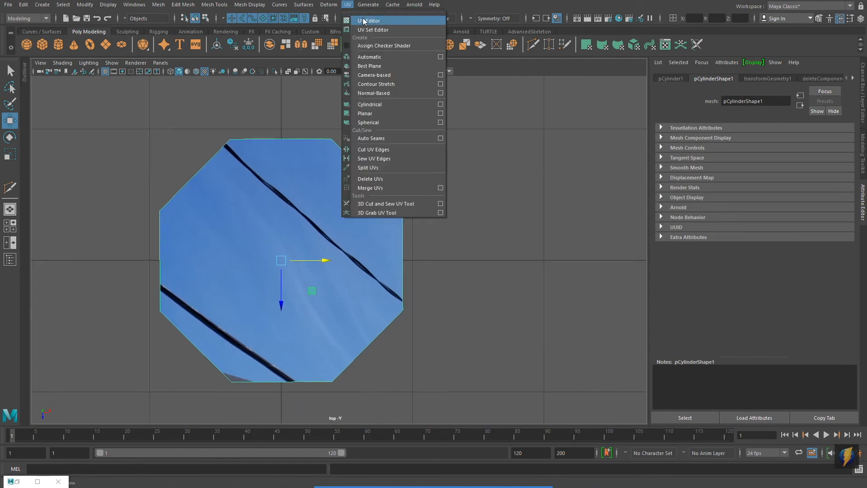
{"action": "left_click", "coordinate": [384, 22]}
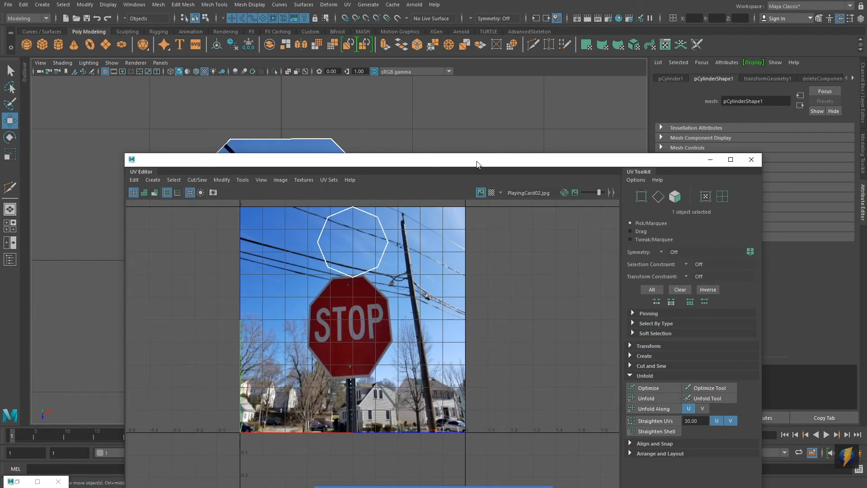
{"action": "left_click_drag", "start_coordinate": [477, 163], "coordinate": [664, 161]}
{"action": "middle_click_drag", "start_coordinate": [295, 219], "coordinate": [214, 200], "text": "alt"}
{"action": "right_click_drag", "start_coordinate": [210, 207], "coordinate": [218, 225], "text": "alt"}
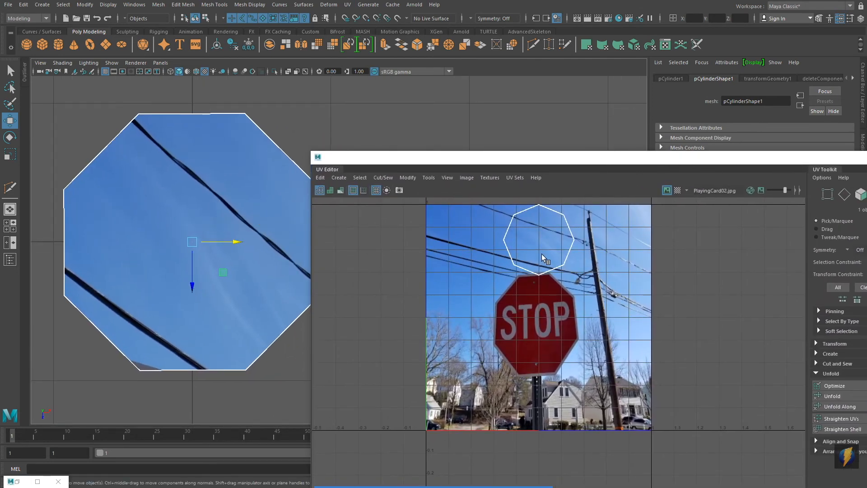
{"action": "middle_click_drag", "start_coordinate": [549, 243], "coordinate": [545, 263], "text": "alt"}
- Select all the octagon's UVs, move them onto the stop sign in the photo and rotate them to match its orientation
{"action": "right_click_drag", "start_coordinate": [185, 174], "coordinate": [253, 175]}
{"action": "left_click_drag", "start_coordinate": [458, 201], "coordinate": [605, 305]}
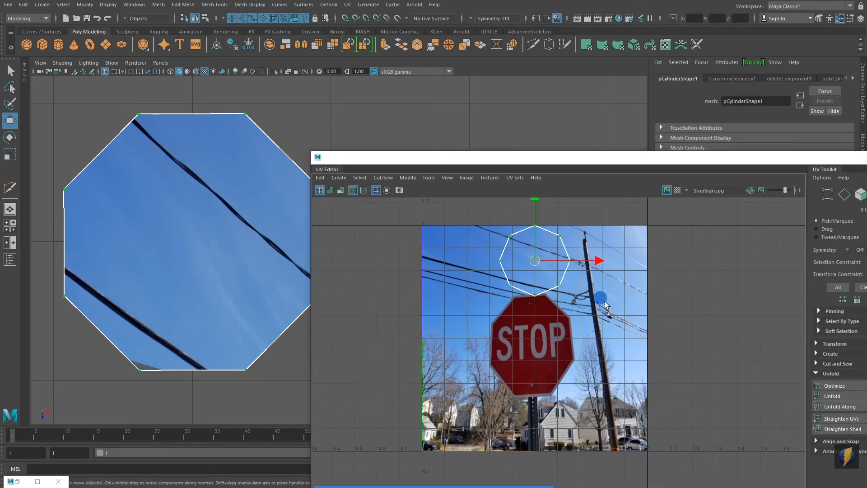
{"action": "left_click_drag", "start_coordinate": [535, 260], "coordinate": [532, 343]}
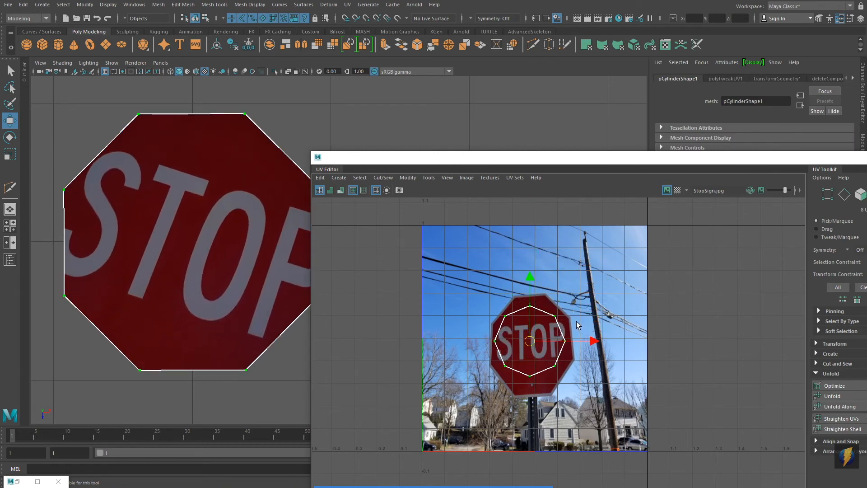
{"action": "key", "text": "e"}
{"action": "left_click_drag", "start_coordinate": [568, 294], "coordinate": [573, 309]}
- Move the two top UVs of the shell onto the top corners of the stop sign in the photo
{"action": "right_click_drag", "start_coordinate": [483, 352], "coordinate": [792, 342], "text": "alt"}
{"action": "middle_click_drag", "start_coordinate": [792, 342], "coordinate": [737, 326], "text": "alt"}
{"action": "right_click_drag", "start_coordinate": [468, 344], "coordinate": [613, 336], "text": "alt"}
{"action": "middle_click_drag", "start_coordinate": [613, 336], "coordinate": [584, 374], "text": "alt"}
{"action": "right_click_drag", "start_coordinate": [536, 349], "coordinate": [532, 348], "text": "alt"}
{"action": "middle_click_drag", "start_coordinate": [531, 348], "coordinate": [530, 338], "text": "alt"}
{"action": "key", "text": "w"}
{"action": "left_click_drag", "start_coordinate": [504, 245], "coordinate": [489, 214]}
{"action": "left_click_drag", "start_coordinate": [549, 253], "coordinate": [570, 240]}
{"action": "left_click_drag", "start_coordinate": [560, 246], "coordinate": [568, 209]}
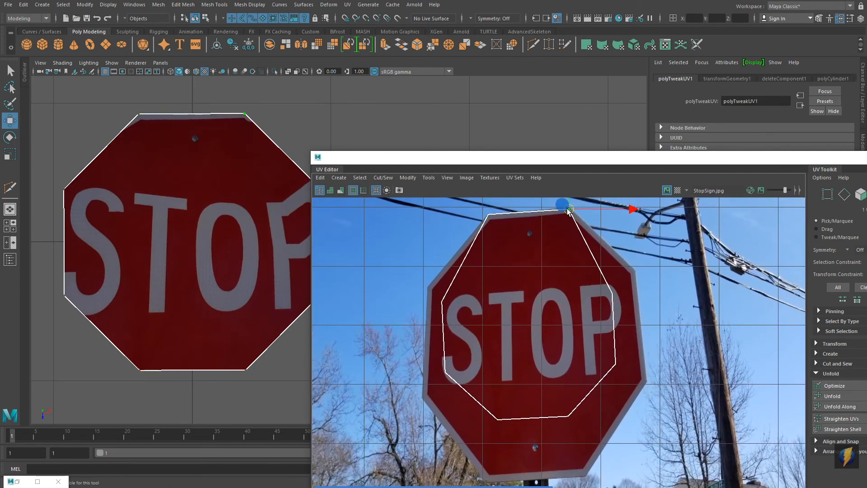
- Move the two right-side UVs and the two bottom UVs onto the matching corners of the photographed stop sign
{"action": "left_click", "coordinate": [616, 296]}
{"action": "left_click_drag", "start_coordinate": [615, 296], "coordinate": [635, 273]}
{"action": "left_click", "coordinate": [615, 362]}
{"action": "left_click_drag", "start_coordinate": [615, 362], "coordinate": [644, 381]}
{"action": "left_click", "coordinate": [567, 415]}
{"action": "left_click_drag", "start_coordinate": [567, 415], "coordinate": [586, 476]}
{"action": "left_click", "coordinate": [497, 420]}
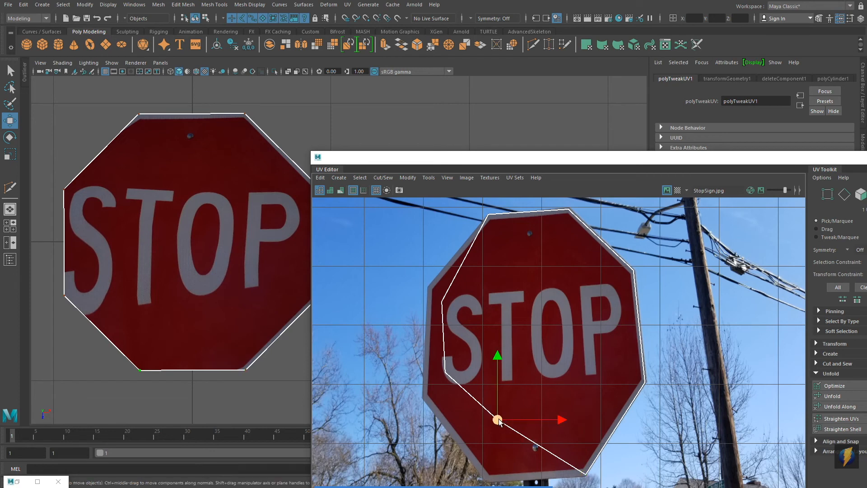
{"action": "left_click_drag", "start_coordinate": [498, 420], "coordinate": [486, 479]}
- Move the two left-side UVs onto the stop sign's left corners and close the UV Editor
{"action": "left_click_drag", "start_coordinate": [519, 157], "coordinate": [551, 73]}
{"action": "left_click", "coordinate": [518, 378]}
{"action": "left_click_drag", "start_coordinate": [464, 281], "coordinate": [482, 300]}
{"action": "left_click_drag", "start_coordinate": [475, 288], "coordinate": [454, 312]}
{"action": "mouse_move", "coordinate": [464, 204]}
{"action": "left_mouse_down"}
{"action": "mouse_move", "coordinate": [482, 233]}
{"action": "mouse_move", "coordinate": [469, 200]}
{"action": "mouse_move", "coordinate": [458, 199]}
{"action": "left_mouse_up"}
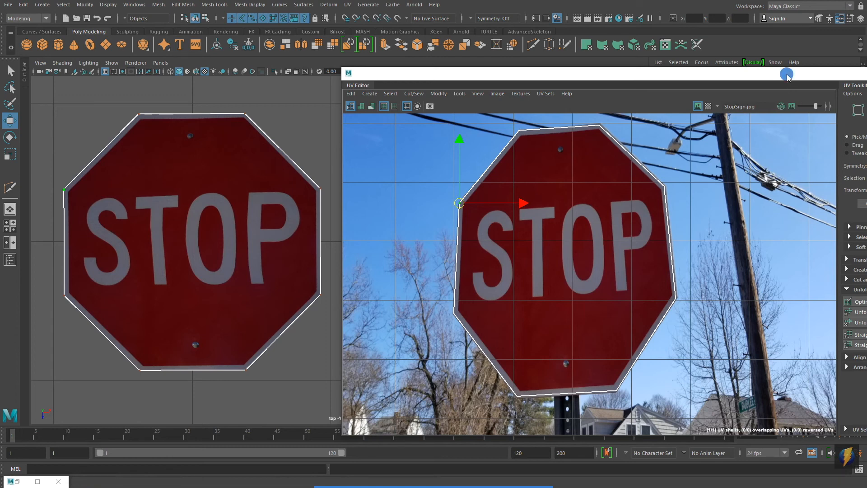
{"action": "left_click_drag", "start_coordinate": [787, 77], "coordinate": [786, 78]}
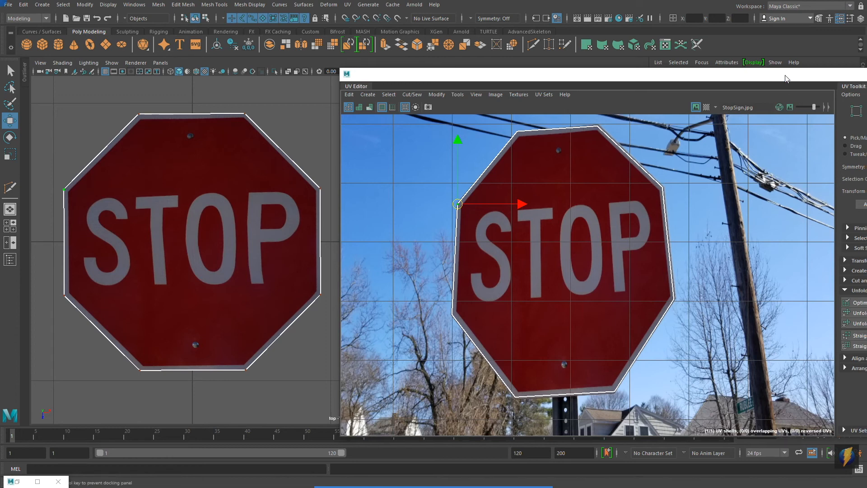
{"action": "double_click", "coordinate": [786, 79]}
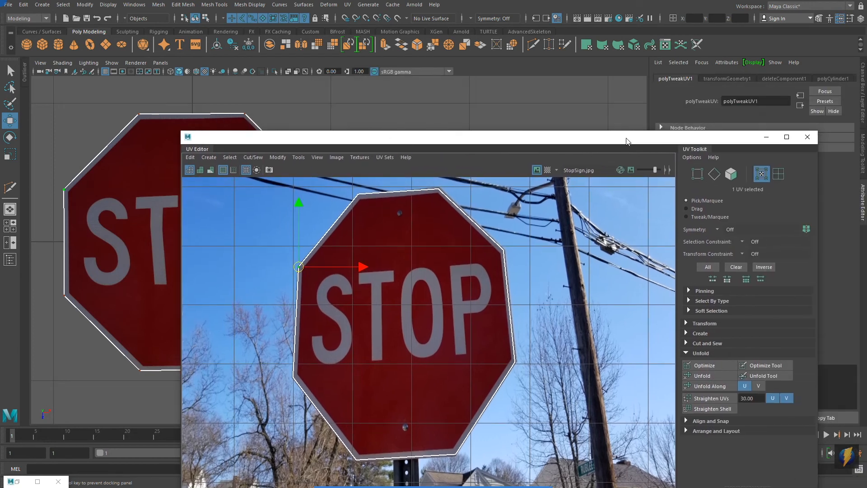
{"action": "left_click", "coordinate": [808, 137]}
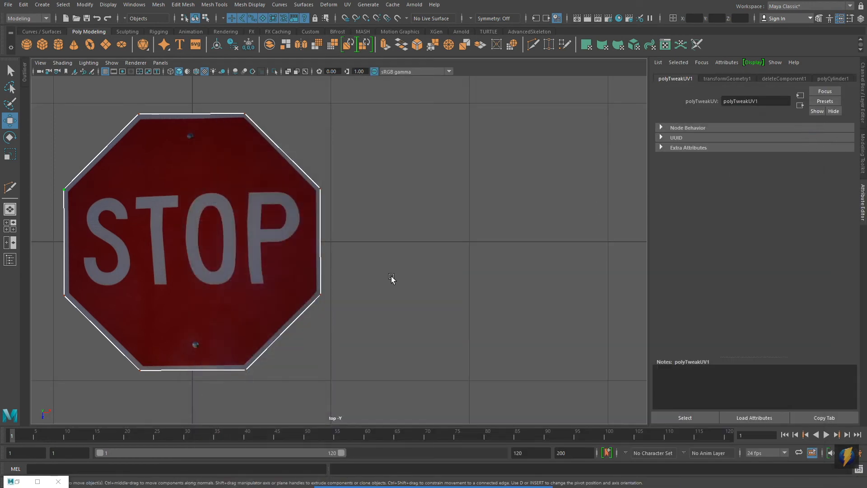
- Show the Modeling Toolkit, return the octagon to object mode and frame it in the top view
{"action": "middle_click_drag", "start_coordinate": [343, 245], "coordinate": [509, 230], "text": "alt"}
{"action": "right_click_drag", "start_coordinate": [415, 271], "coordinate": [426, 274], "text": "alt"}
{"action": "middle_click_drag", "start_coordinate": [406, 261], "coordinate": [399, 280], "text": "alt"}
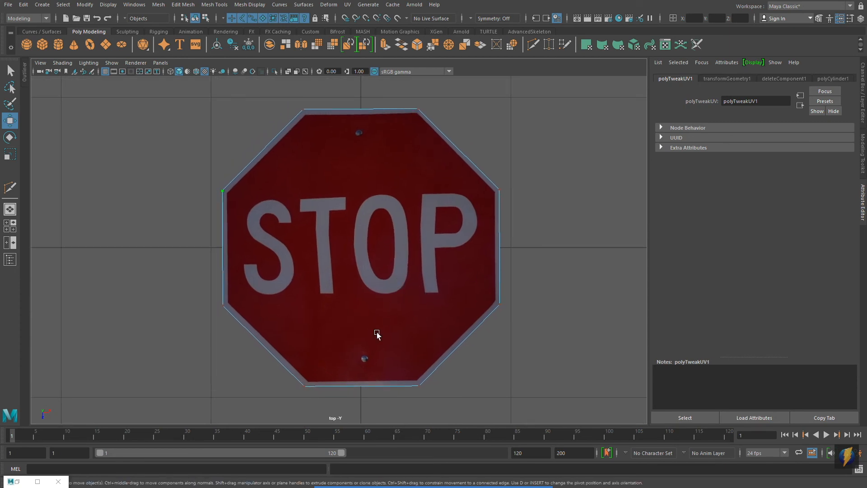
{"action": "left_click", "coordinate": [864, 150]}
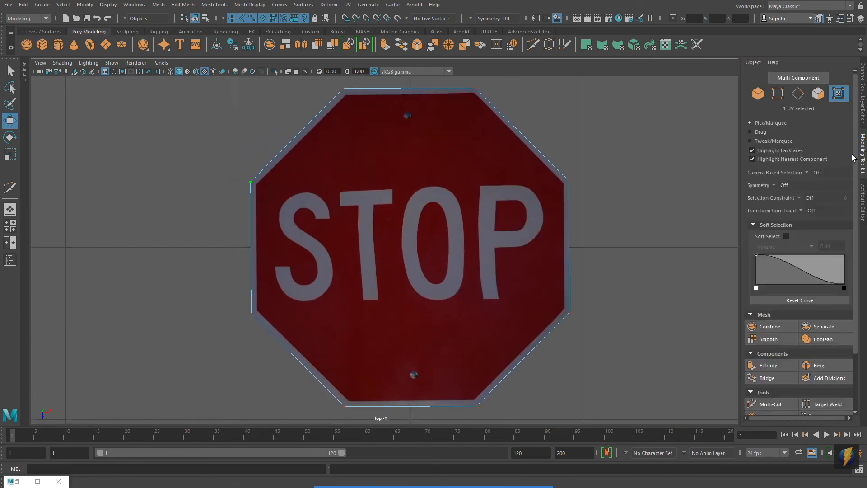
{"action": "right_click", "coordinate": [493, 204]}
{"action": "left_click", "coordinate": [520, 190]}
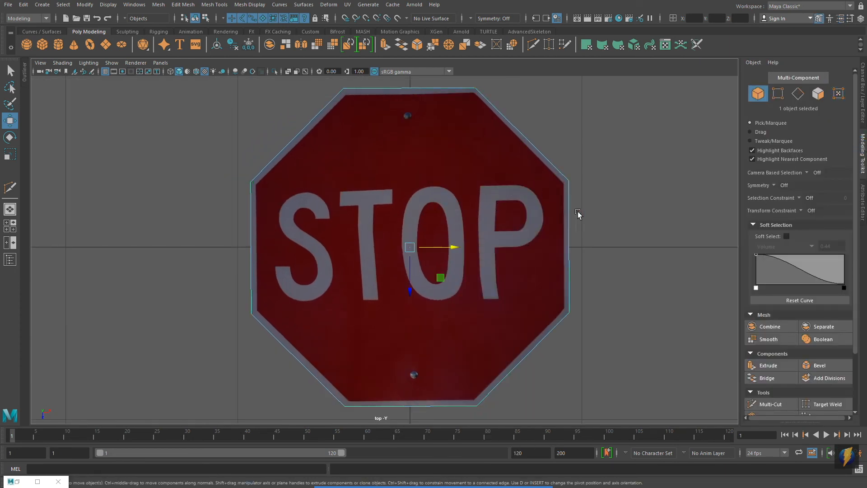
{"action": "key", "text": "f"}
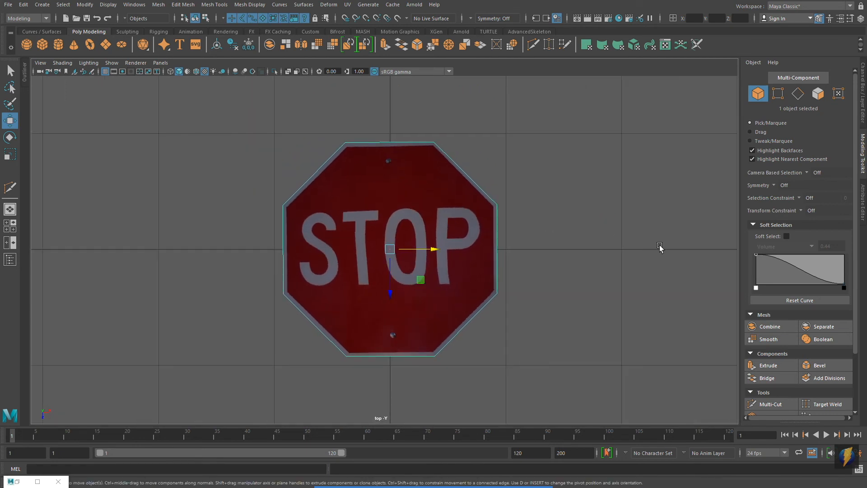
- Use Multi-Cut to add two vertical edges joining the octagon's top corners to its bottom corners
{"action": "left_click", "coordinate": [771, 404]}
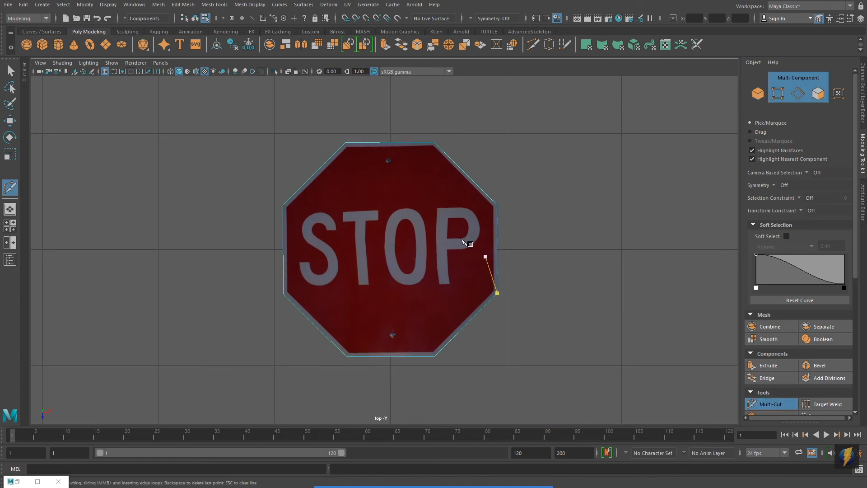
{"action": "left_click", "coordinate": [345, 142]}
{"action": "left_click", "coordinate": [347, 356]}
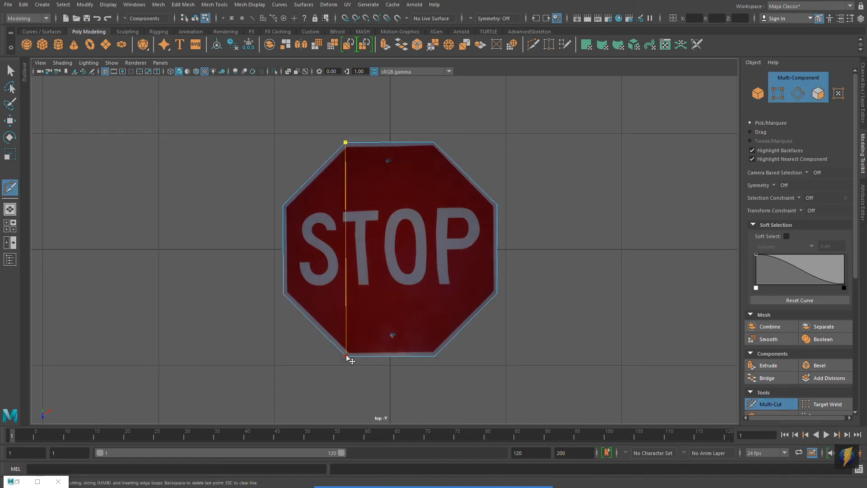
{"action": "key", "text": "Return"}
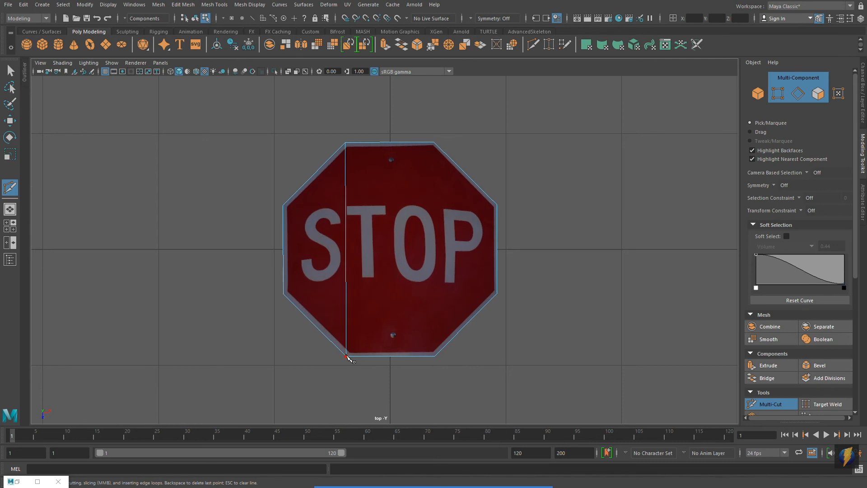
{"action": "left_click", "coordinate": [434, 142]}
{"action": "left_click", "coordinate": [435, 356]}
{"action": "key", "text": "Return"}
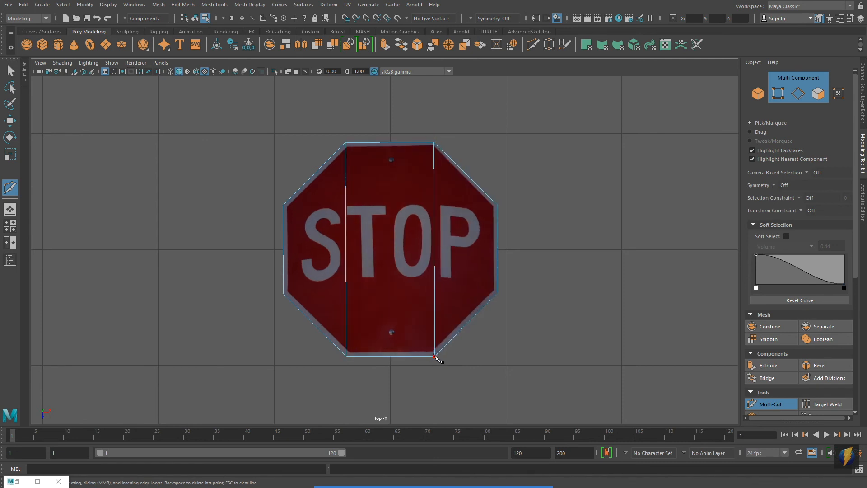
- Cut two horizontal edges across the octagon, joining its left corners to the matching right corners
{"action": "left_click", "coordinate": [283, 206]}
{"action": "left_click", "coordinate": [496, 205]}
{"action": "key", "text": "Return"}
{"action": "left_click", "coordinate": [283, 293]}
{"action": "left_click", "coordinate": [497, 294]}
{"action": "key", "text": "Return"}
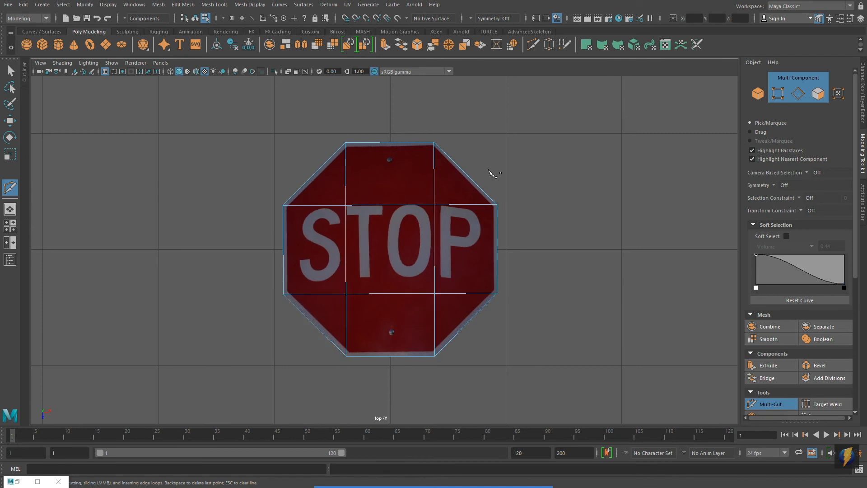
- Leave Multi-Cut, return to object mode and switch to the perspective view with textures displayed
{"action": "left_click", "coordinate": [11, 71]}
{"action": "right_click_drag", "start_coordinate": [364, 158], "coordinate": [406, 141]}
{"action": "left_click", "coordinate": [518, 156]}
{"action": "key", "text": "space"}
{"action": "key", "text": "space"}
{"action": "key", "text": "6"}
- Stand the octagon upright by setting its Rotate X to 90
{"action": "left_click", "coordinate": [402, 226]}
{"action": "left_click", "coordinate": [11, 138]}
{"action": "left_click_drag", "start_coordinate": [271, 200], "coordinate": [401, 235], "text": "alt"}
{"action": "left_click", "coordinate": [863, 110]}
{"action": "left_click", "coordinate": [840, 109]}
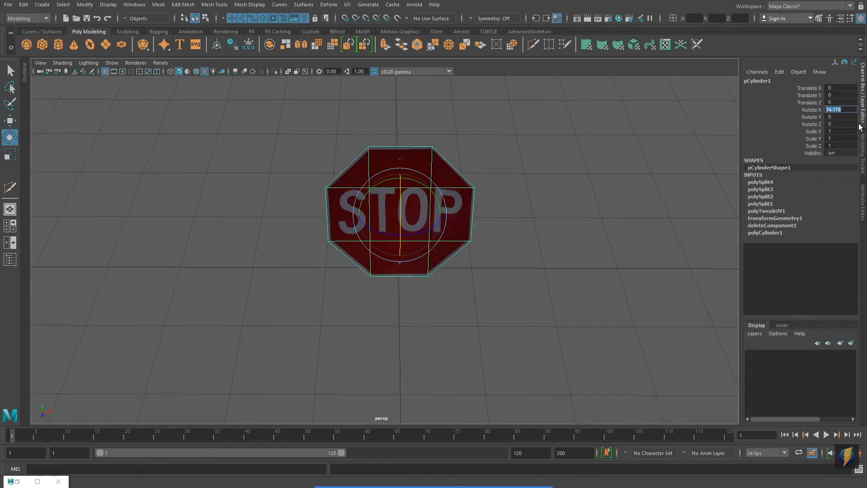
{"action": "type", "text": "90"}
{"action": "key", "text": "Return"}
- Open the UV Editor for the upright sign and arrange it so the sign stays visible beside it
{"action": "left_click_drag", "start_coordinate": [482, 253], "coordinate": [476, 224], "text": "alt"}
{"action": "scroll", "coordinate": [472, 236], "scroll_direction": "up", "scroll_amount": 3}
{"action": "scroll", "coordinate": [473, 236], "scroll_direction": "up", "scroll_amount": 1}
{"action": "middle_click_drag", "start_coordinate": [473, 236], "coordinate": [449, 286], "text": "alt"}
{"action": "left_click_drag", "start_coordinate": [449, 286], "coordinate": [456, 277], "text": "alt"}
{"action": "left_click_drag", "start_coordinate": [517, 259], "coordinate": [521, 256], "text": "alt"}
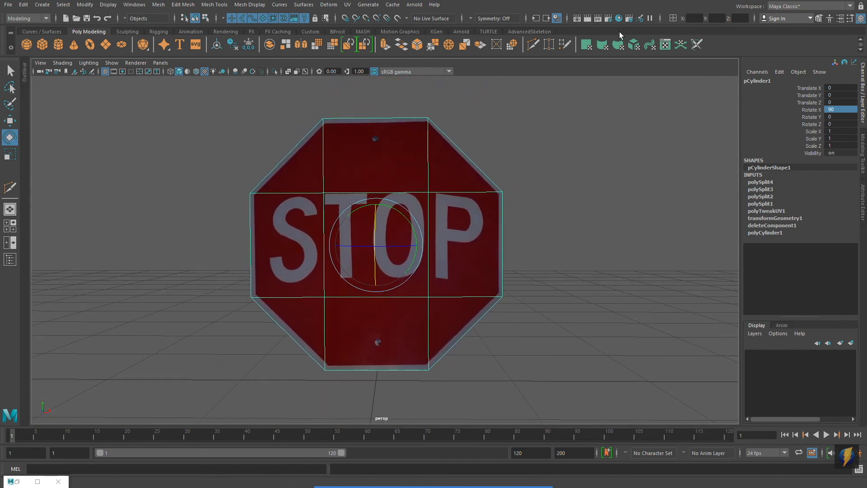
{"action": "middle_click_drag", "start_coordinate": [553, 176], "coordinate": [508, 182], "text": "alt"}
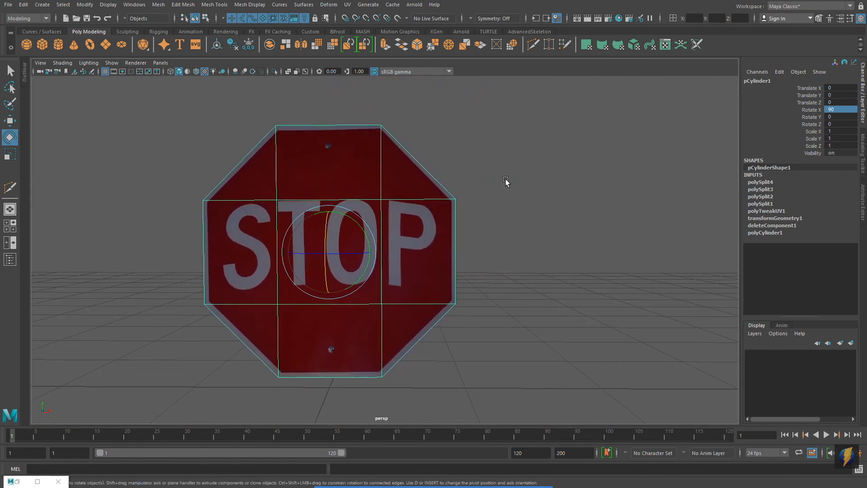
{"action": "left_click", "coordinate": [348, 5]}
{"action": "left_click", "coordinate": [356, 22]}
{"action": "left_click_drag", "start_coordinate": [465, 138], "coordinate": [641, 115]}
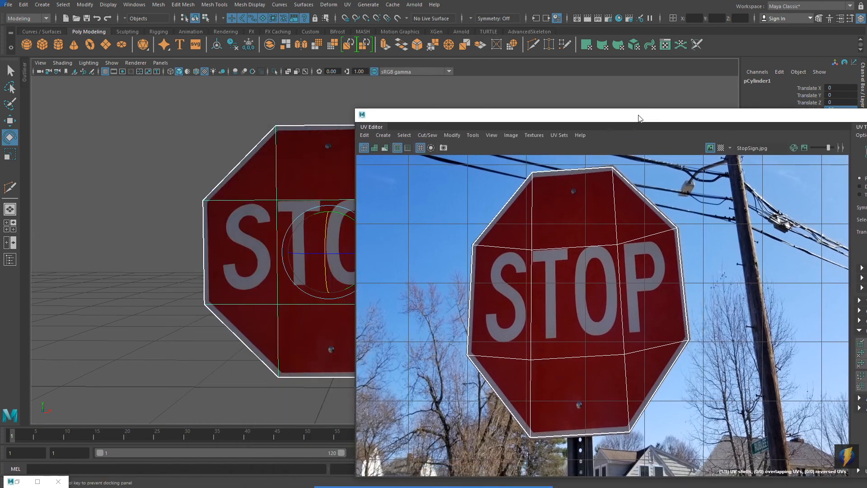
{"action": "middle_click_drag", "start_coordinate": [214, 139], "coordinate": [195, 136], "text": "alt"}
- Select the four inner UVs of the sign and move them slightly upward to straighten the STOP lettering
{"action": "right_click_drag", "start_coordinate": [551, 254], "coordinate": [590, 255]}
{"action": "left_click_drag", "start_coordinate": [511, 235], "coordinate": [632, 359]}
{"action": "key", "text": "w"}
{"action": "left_click_drag", "start_coordinate": [576, 274], "coordinate": [572, 265]}
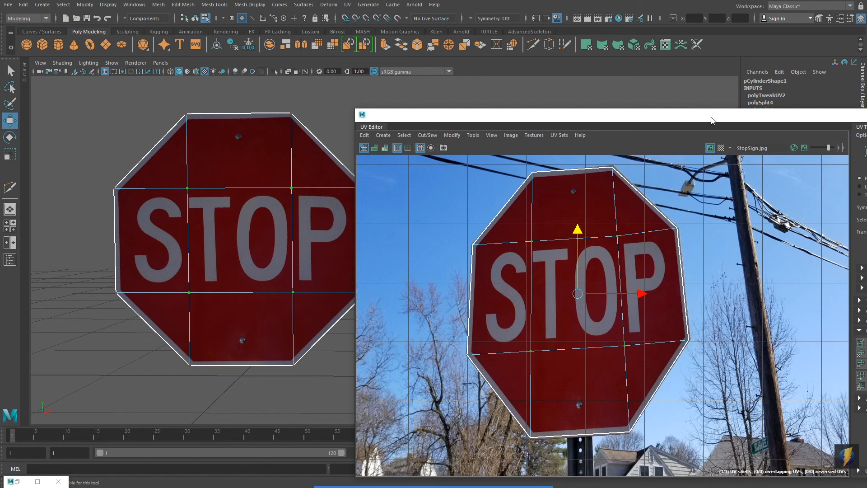
- Close the UV Editor, return the sign to object mode and deselect it to inspect the finished texture
{"action": "left_click_drag", "start_coordinate": [709, 119], "coordinate": [525, 143]}
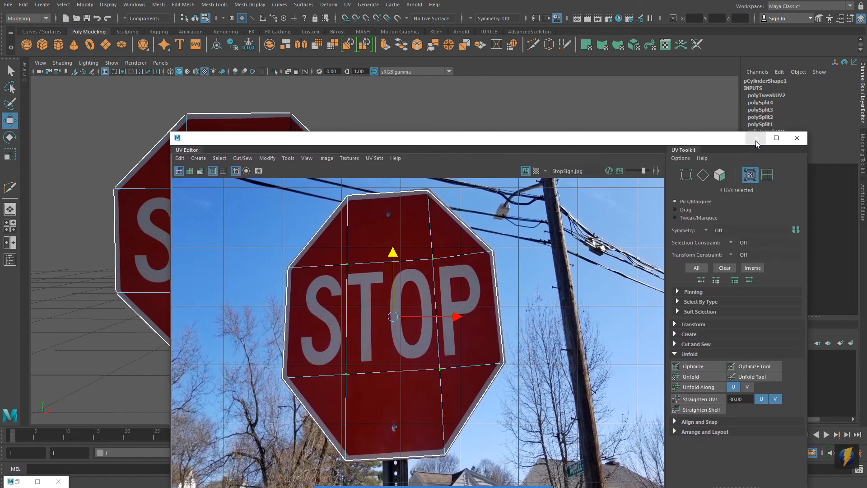
{"action": "left_click", "coordinate": [794, 140]}
{"action": "middle_click_drag", "start_coordinate": [475, 217], "coordinate": [641, 219], "text": "alt"}
{"action": "right_click_drag", "start_coordinate": [498, 192], "coordinate": [533, 177]}
{"action": "left_click", "coordinate": [635, 261]}
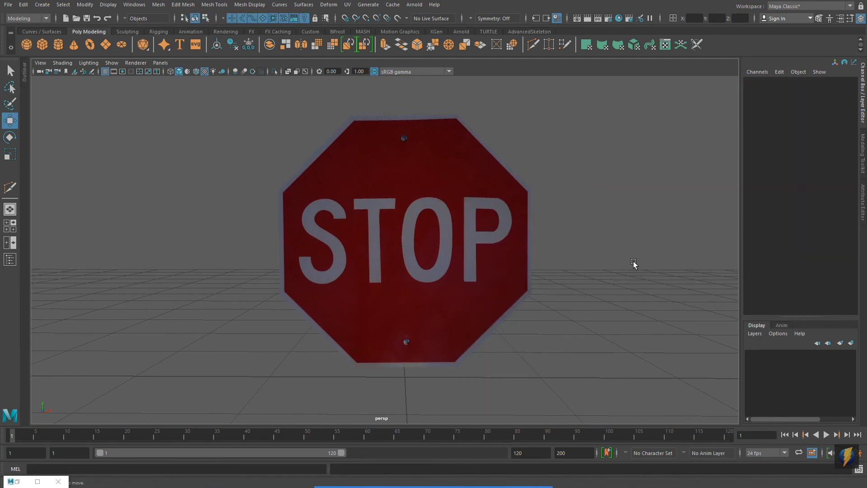
{"action": "scroll", "coordinate": [633, 262], "scroll_direction": "down", "scroll_amount": 3}
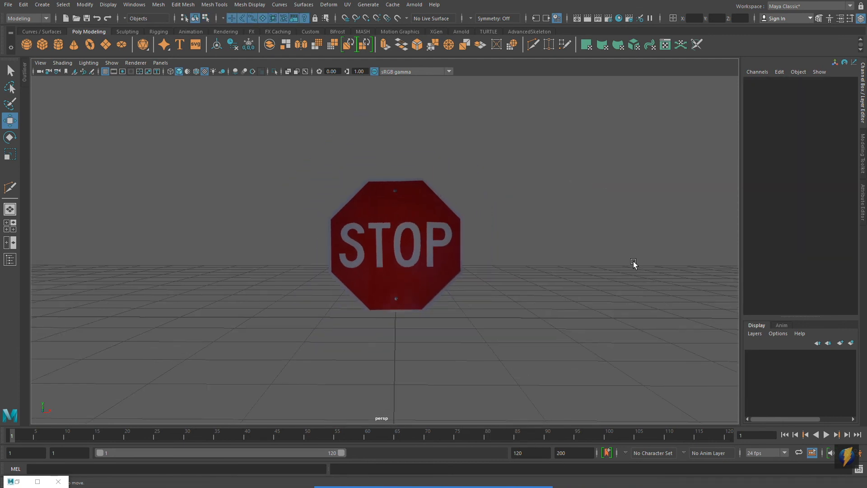
{"action": "scroll", "coordinate": [609, 274], "scroll_direction": "up", "scroll_amount": 4}
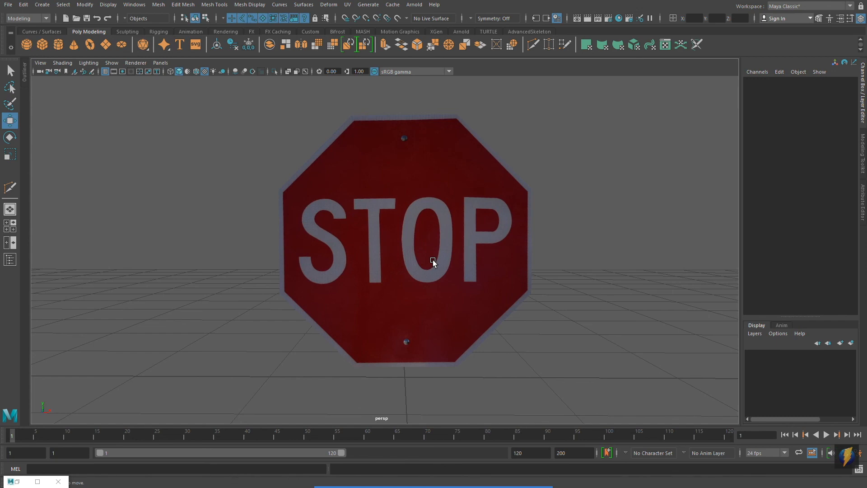
{"action": "left_click_drag", "start_coordinate": [433, 259], "coordinate": [376, 264], "text": "alt"}
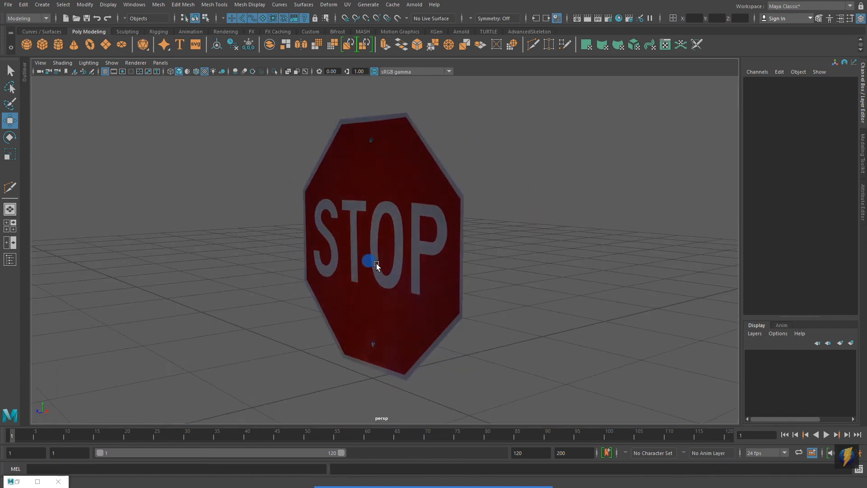